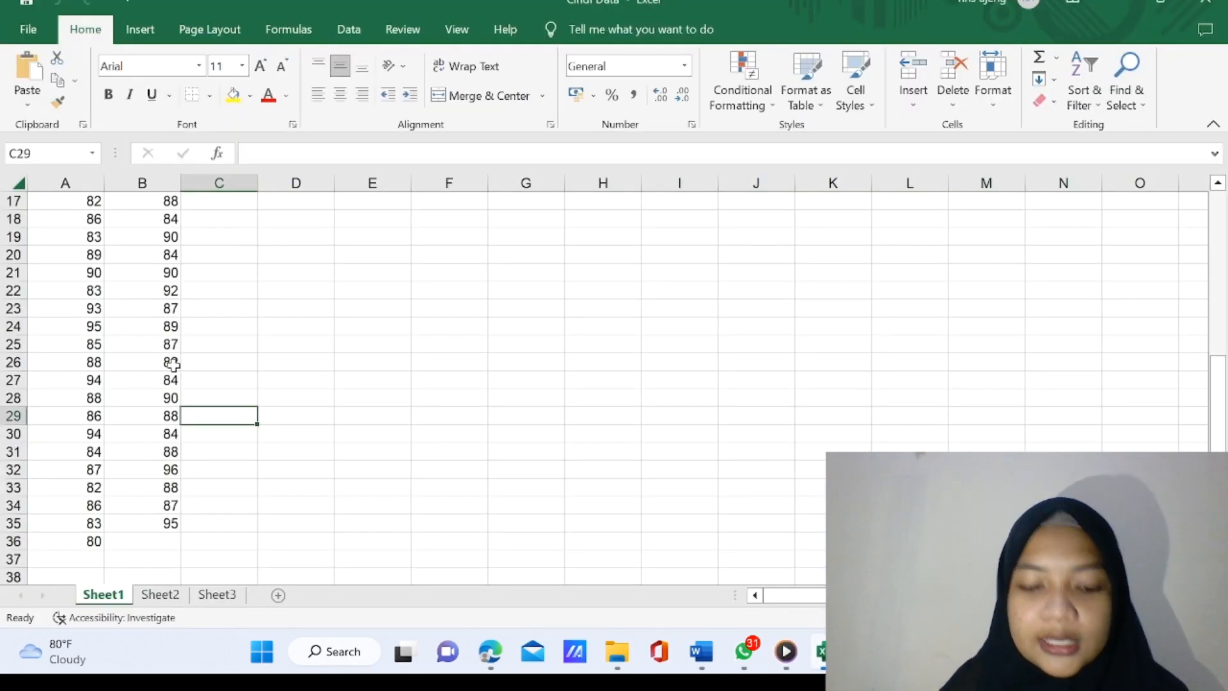
# Copy the first 30 values of column A, A1:A30, in Sheet1
pyautogui.click(170, 361)
pyautogui.press('Up')
pyautogui.press('Up')
pyautogui.press('Up')
pyautogui.press('Up')
pyautogui.press('Up')
pyautogui.press('Up')
pyautogui.press('Up')
pyautogui.press('Up')
pyautogui.press('Up')
pyautogui.press('Up')
pyautogui.press('Up')
pyautogui.press('Up')
pyautogui.press('Up')
pyautogui.press('Up')
pyautogui.press('Up')
pyautogui.press('Up')
pyautogui.press('Up')
pyautogui.press('Up')
pyautogui.press('Up')
pyautogui.press('Up')
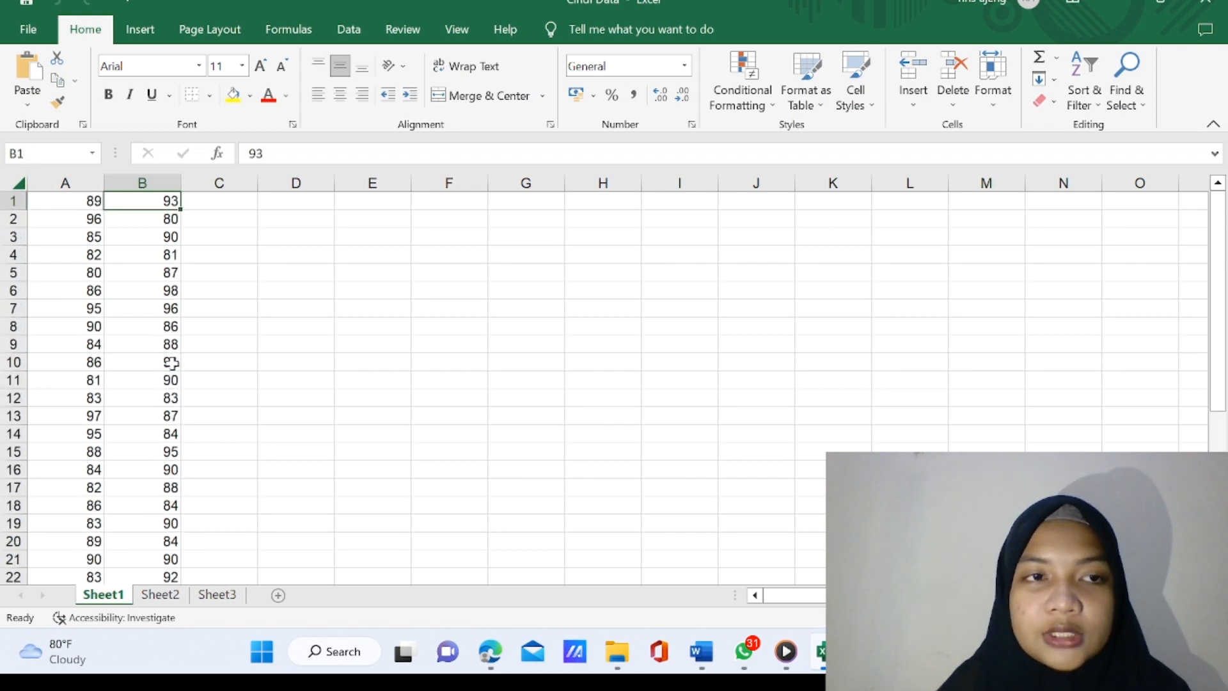
pyautogui.moveTo(88, 206); pyautogui.dragTo(97, 551)
pyautogui.hotkey('ctrl', 'c')
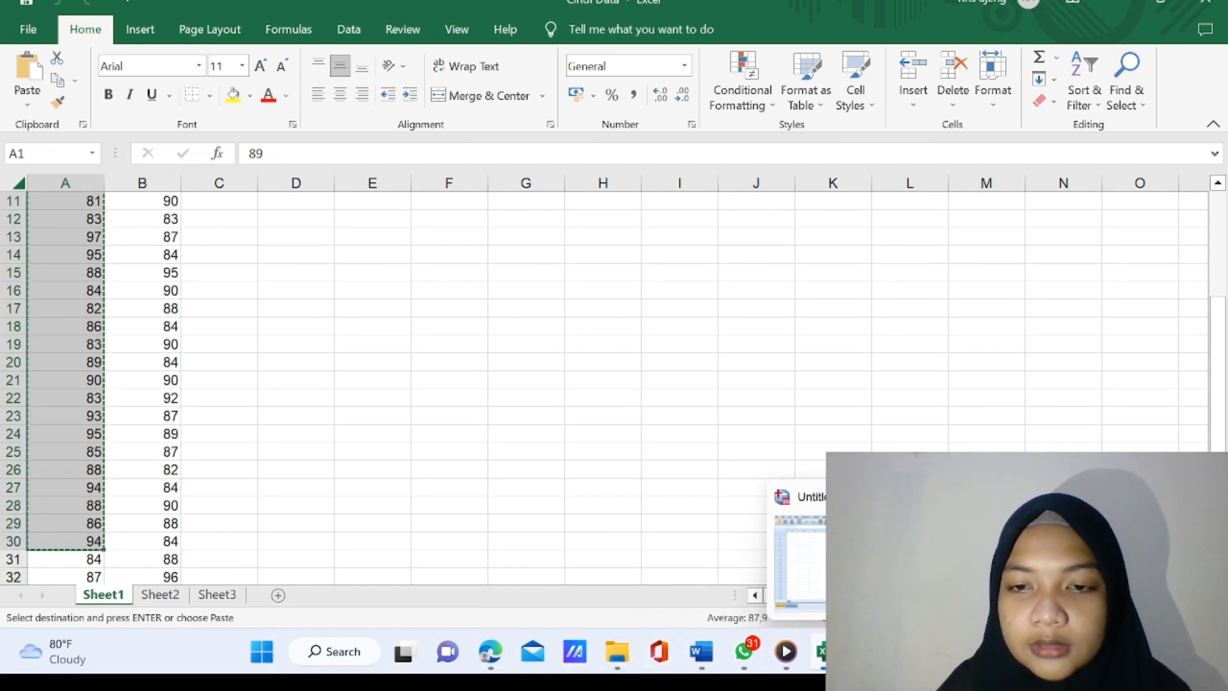
# Switch to SPSS and paste the copied values into the first column, starting at row 1
pyautogui.click(870, 653)
pyautogui.click(131, 126)
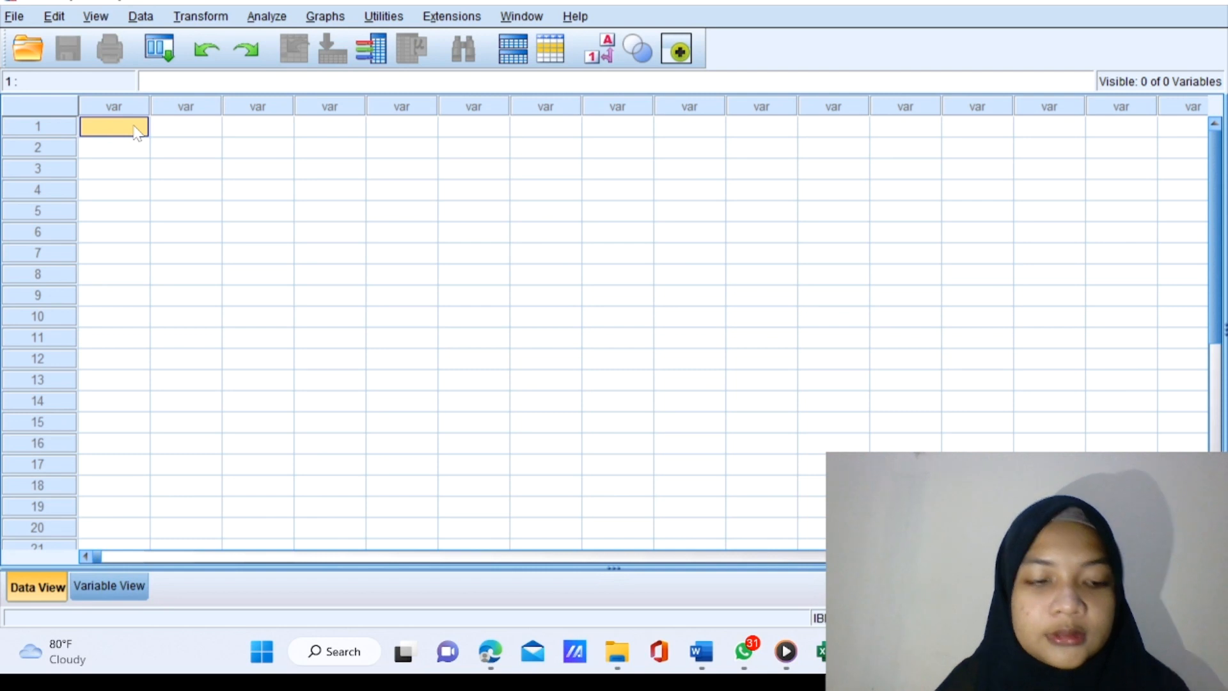
pyautogui.hotkey('ctrl', 'v')
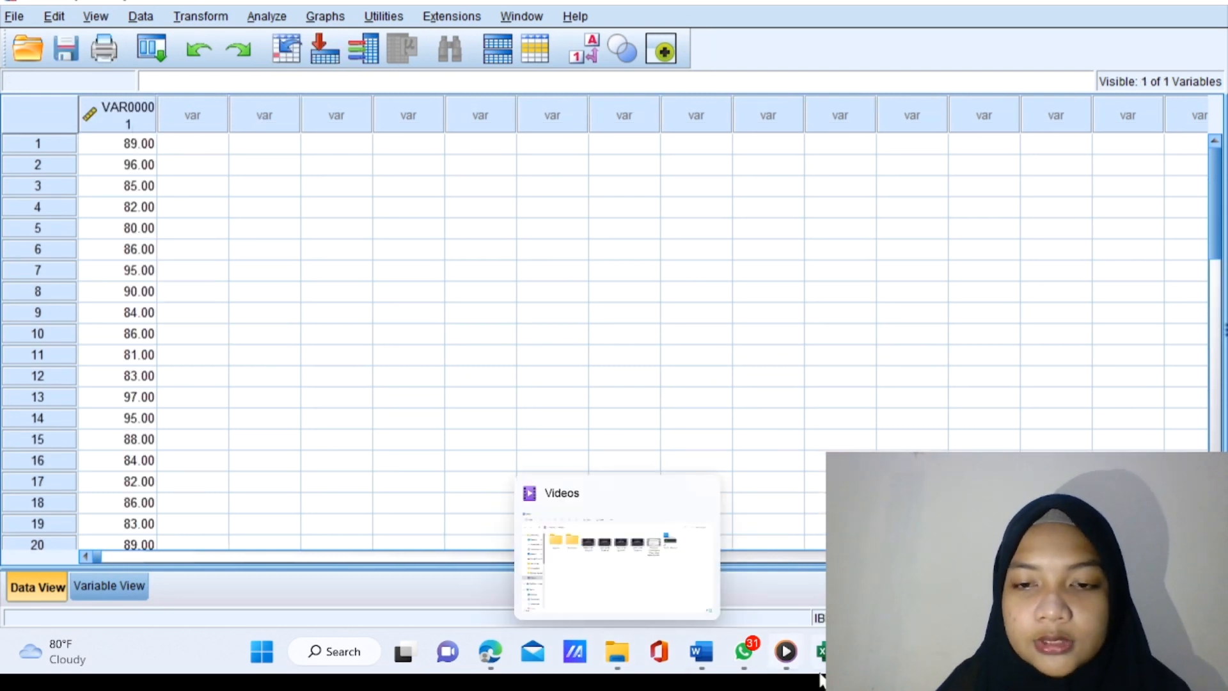
# Return to the Excel workbook and copy the first 30 values of column B, B1:B30
pyautogui.click(807, 594)
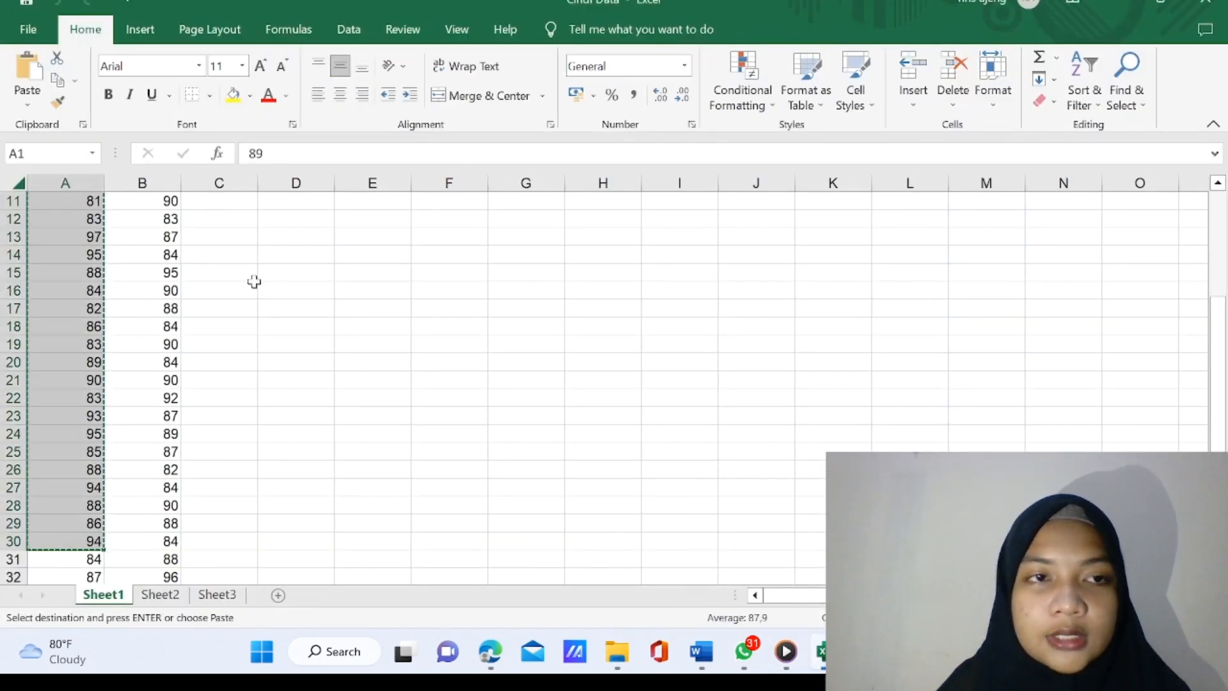
pyautogui.click(187, 522)
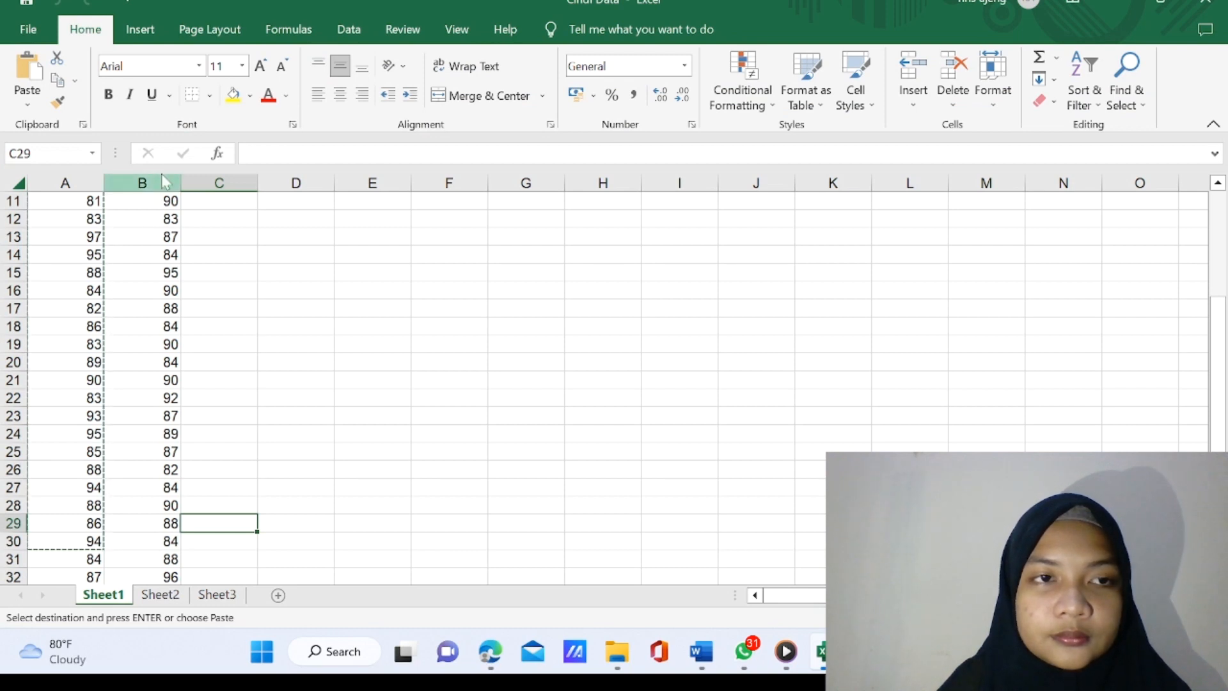
pyautogui.click(165, 201)
pyautogui.press('Up')
pyautogui.scroll(3, 162, 201)
pyautogui.moveTo(165, 201); pyautogui.dragTo(168, 442)
pyautogui.hotkey('ctrl', 'c')
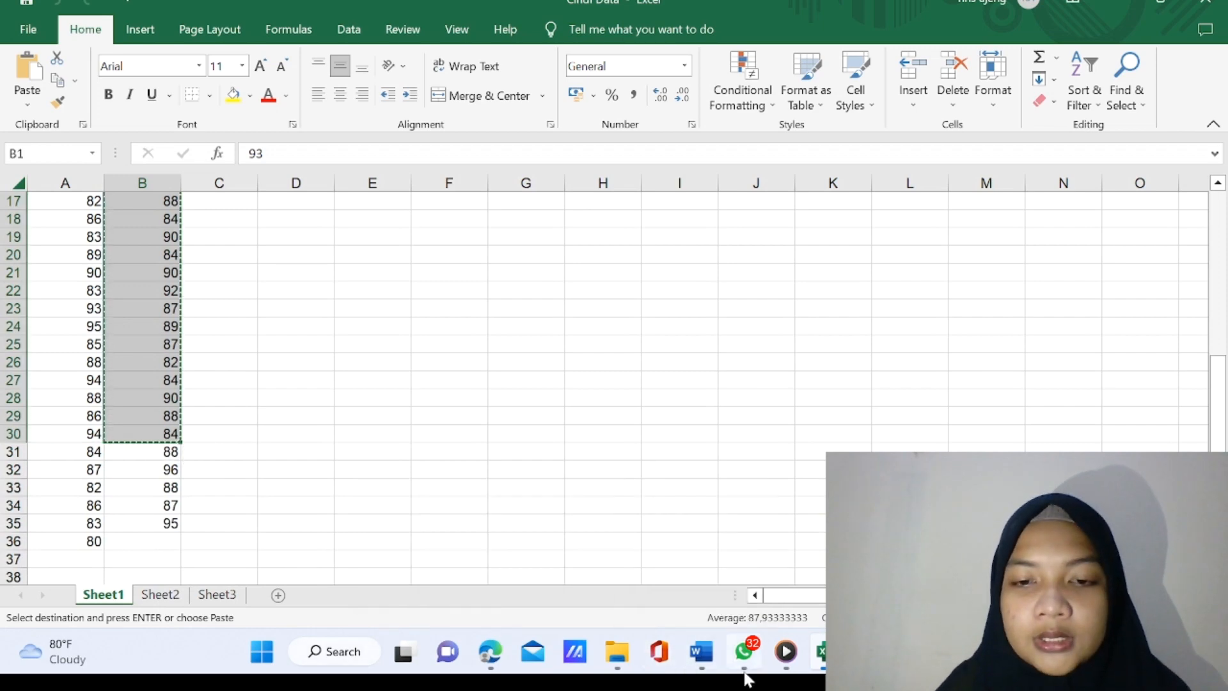
# Switch to SPSS and paste the copied values into the second column, starting at row 1
pyautogui.moveTo(870, 651)
pyautogui.click(800, 563)
pyautogui.click(192, 148)
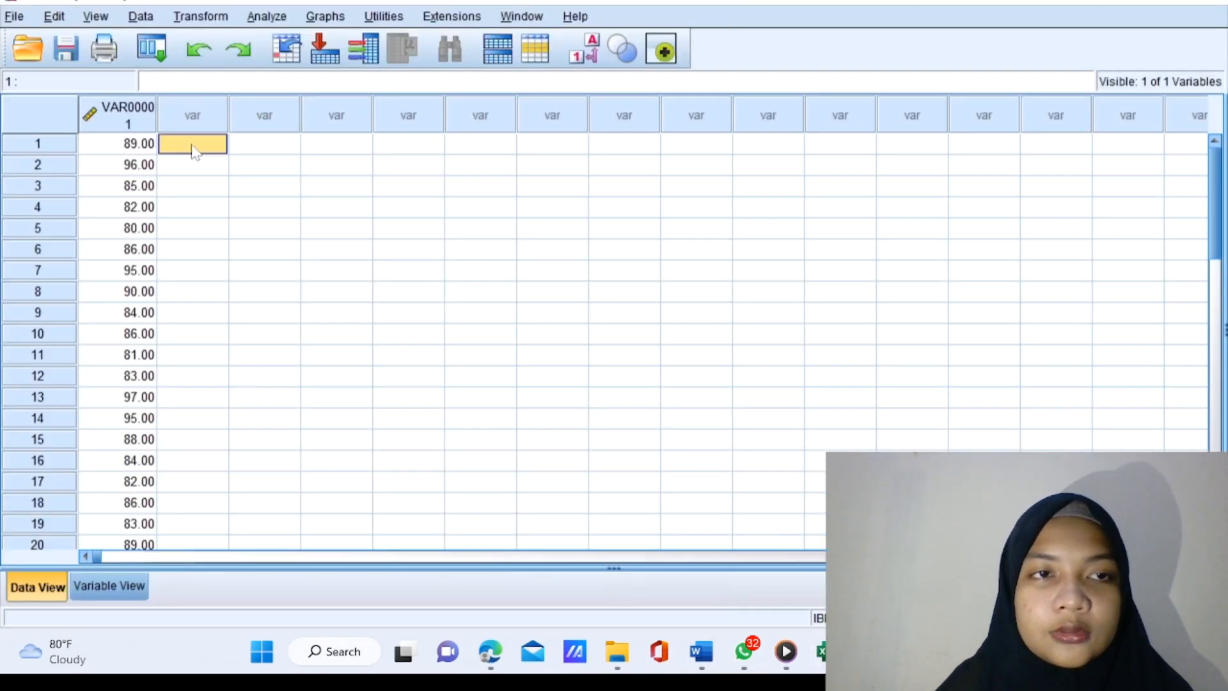
pyautogui.hotkey('ctrl', 'v')
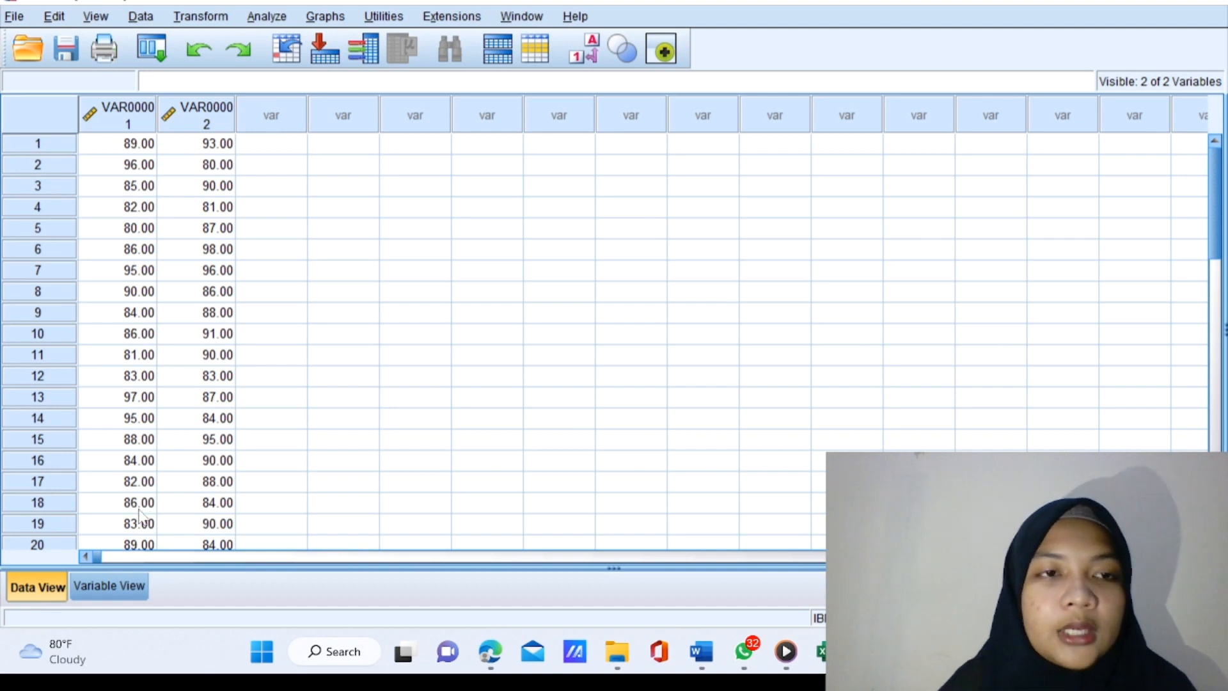
# Rename the two variables X and Y, and set the decimals of both to 0
pyautogui.click(131, 592)
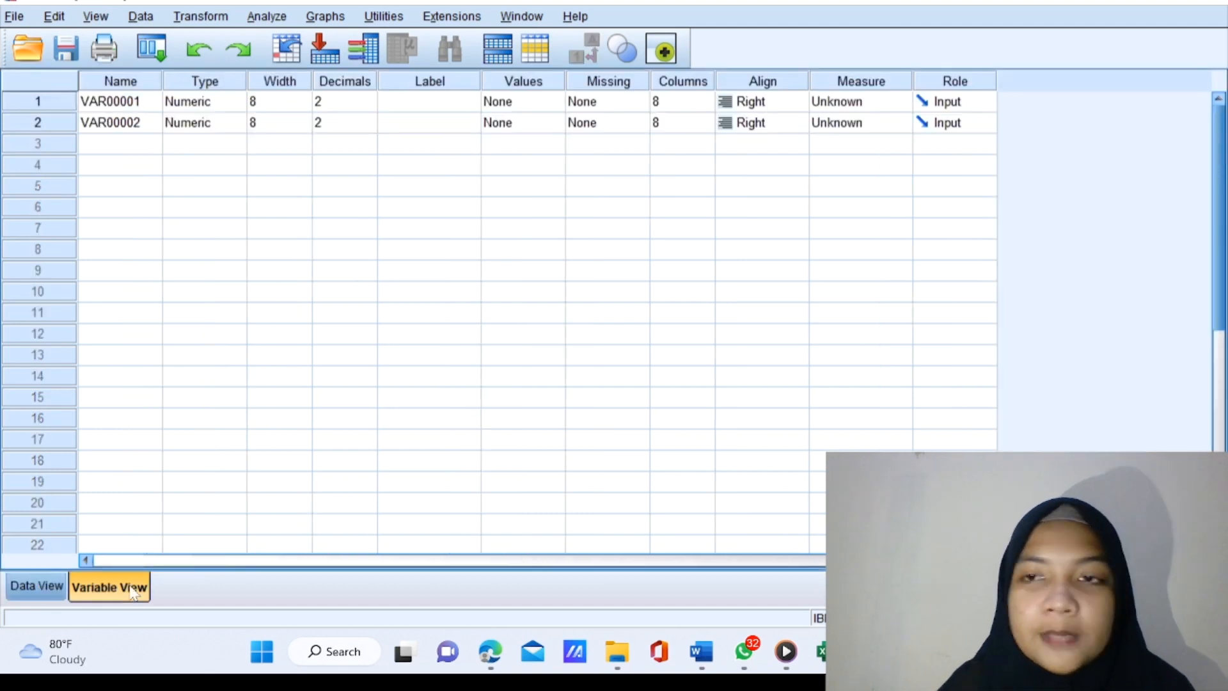
pyautogui.doubleClick(121, 102)
pyautogui.press('BackSpace')
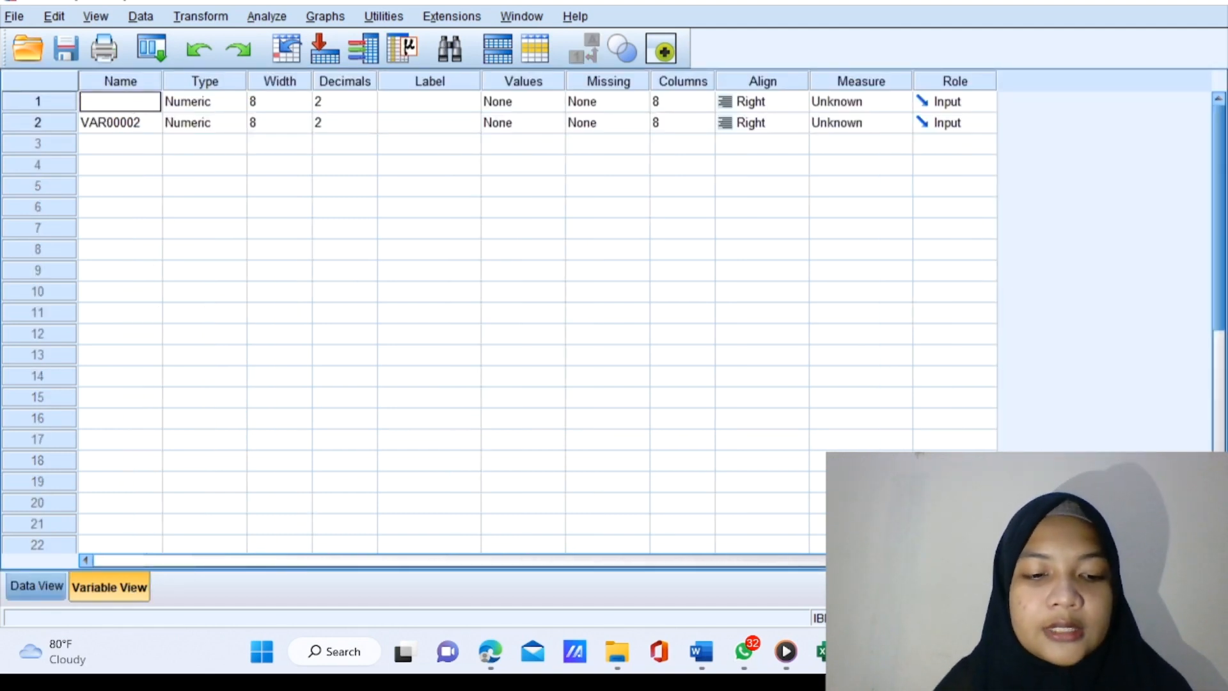
pyautogui.press('Return')
pyautogui.press('BackSpace')
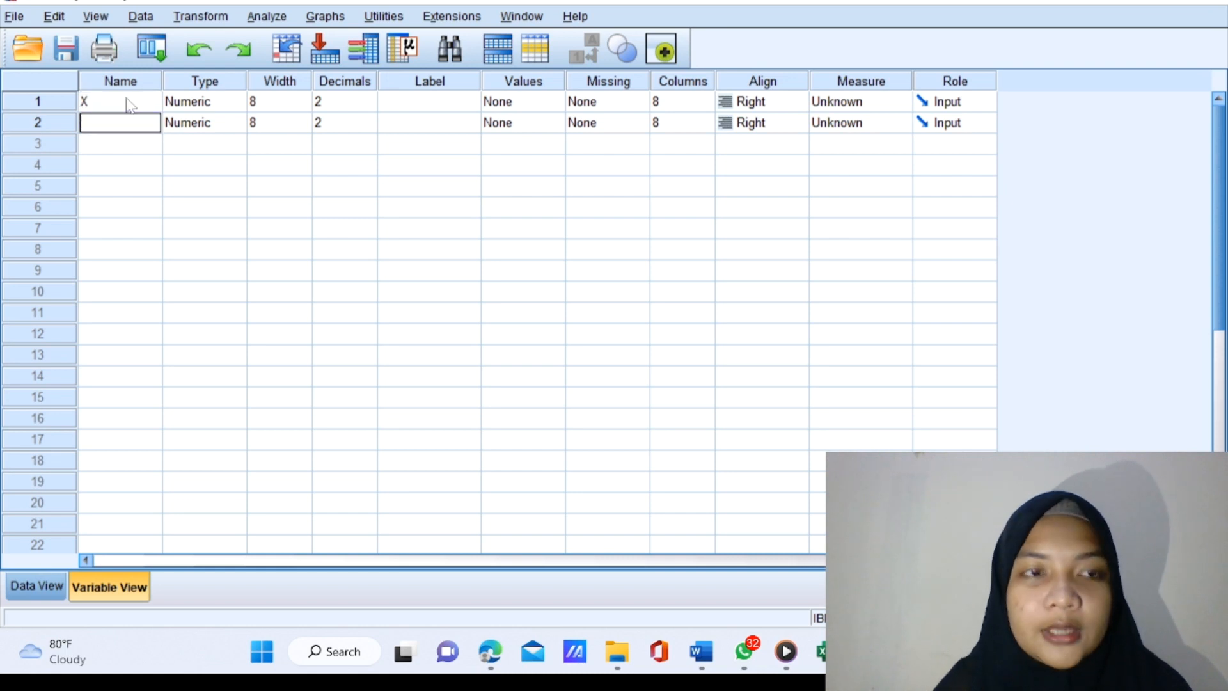
pyautogui.click(358, 106)
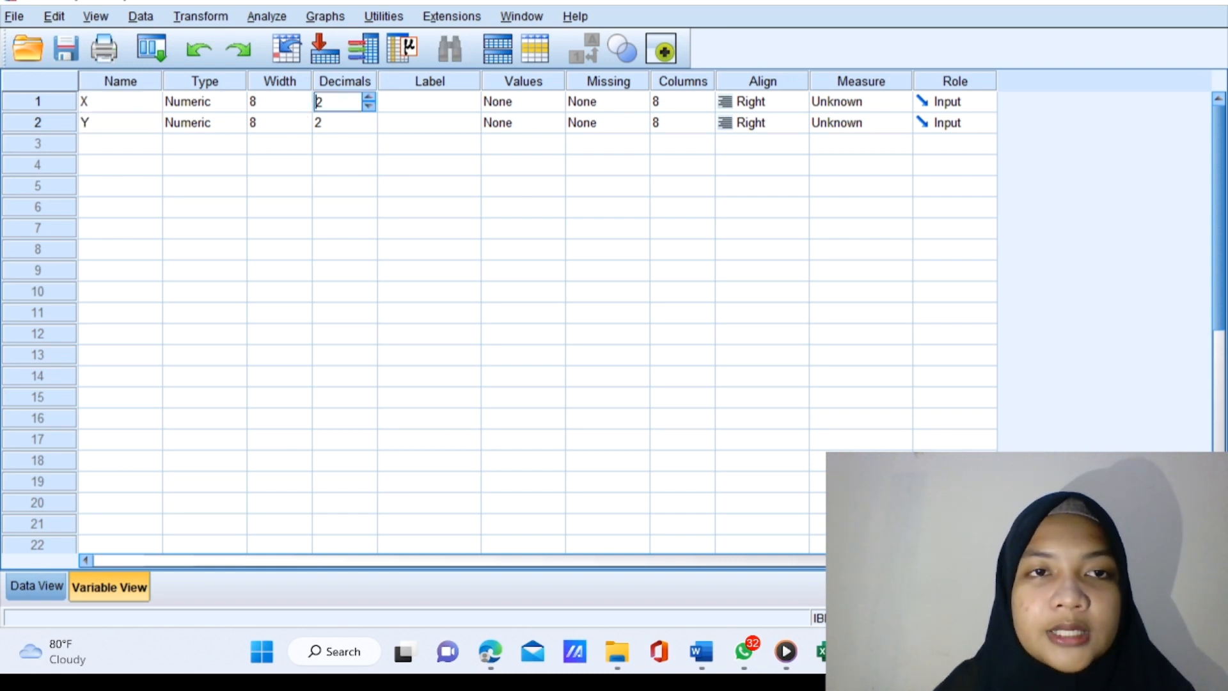
pyautogui.click(368, 126)
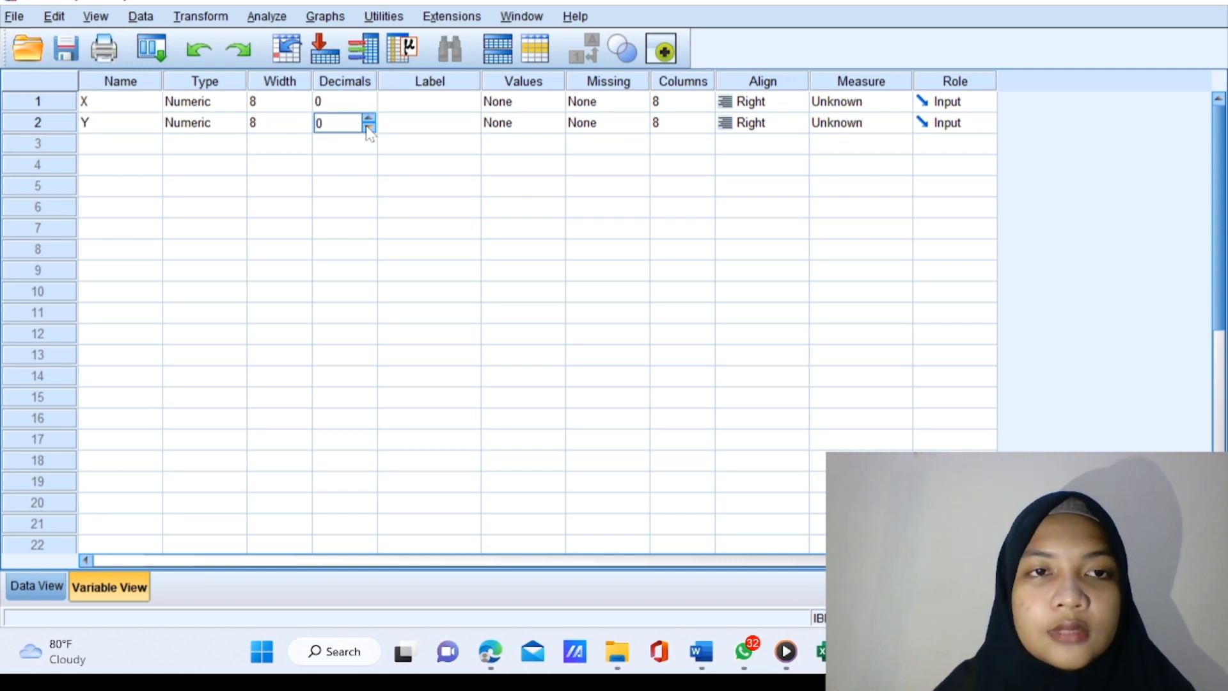
# Label variable X as "Kelas 7A" and variable Y as "Kelas 7B"
pyautogui.click(433, 101)
pyautogui.write('Kela')
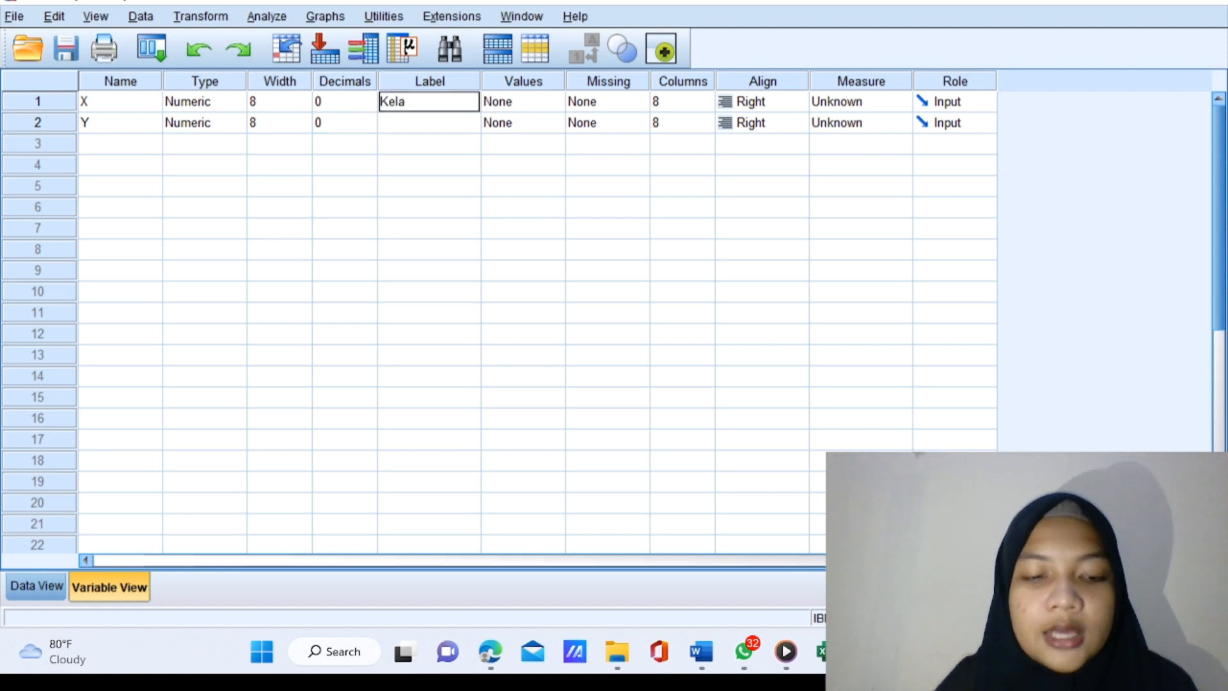
pyautogui.write('s 7A')
pyautogui.press('Return')
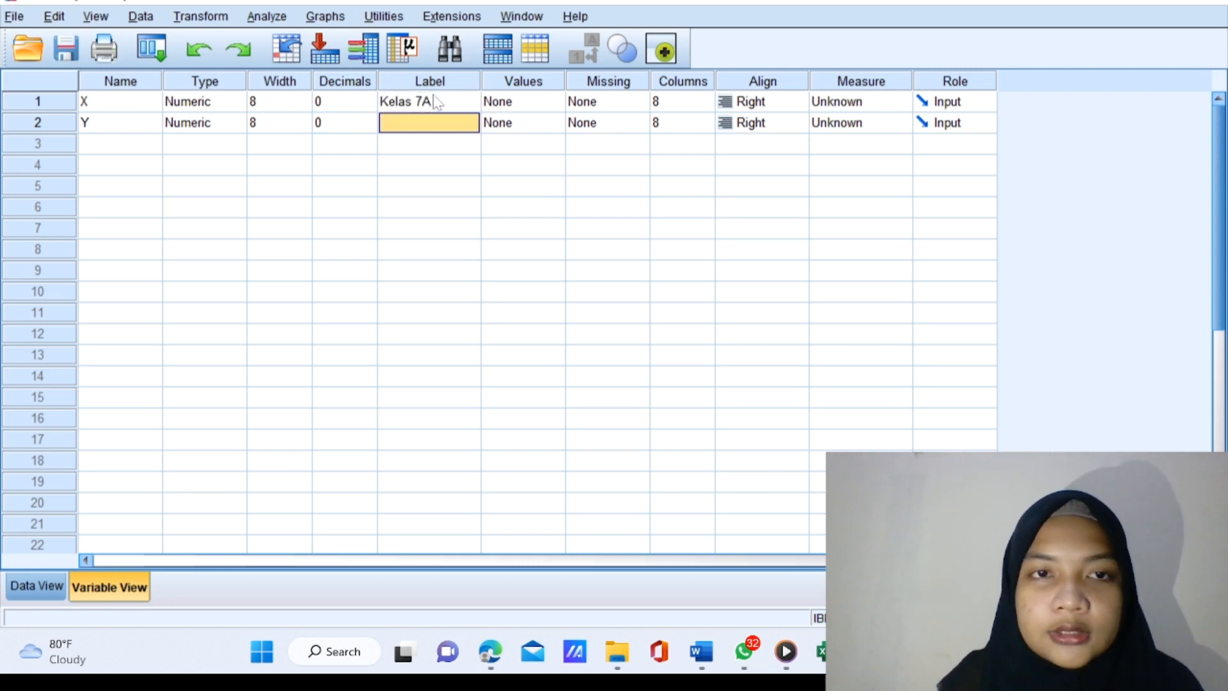
pyautogui.write('Kelas &')
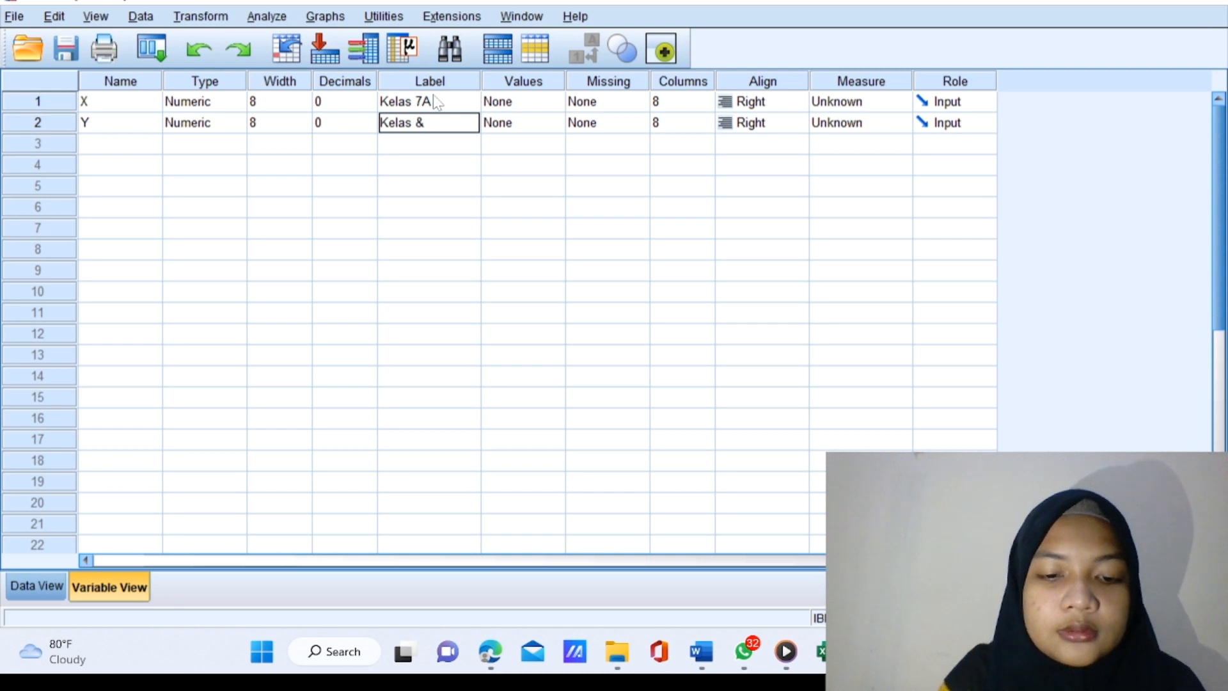
pyautogui.press('BackSpace')
pyautogui.write('7B')
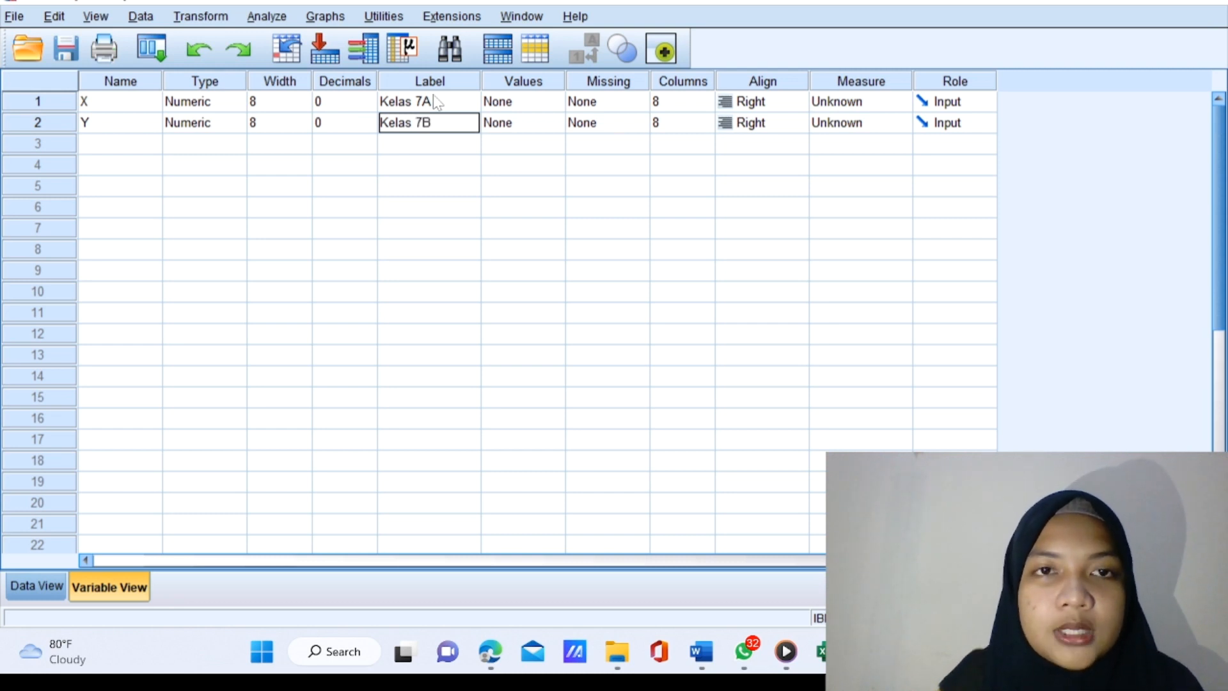
# Set the measurement level of both X and Y to Nominal
pyautogui.click(839, 102)
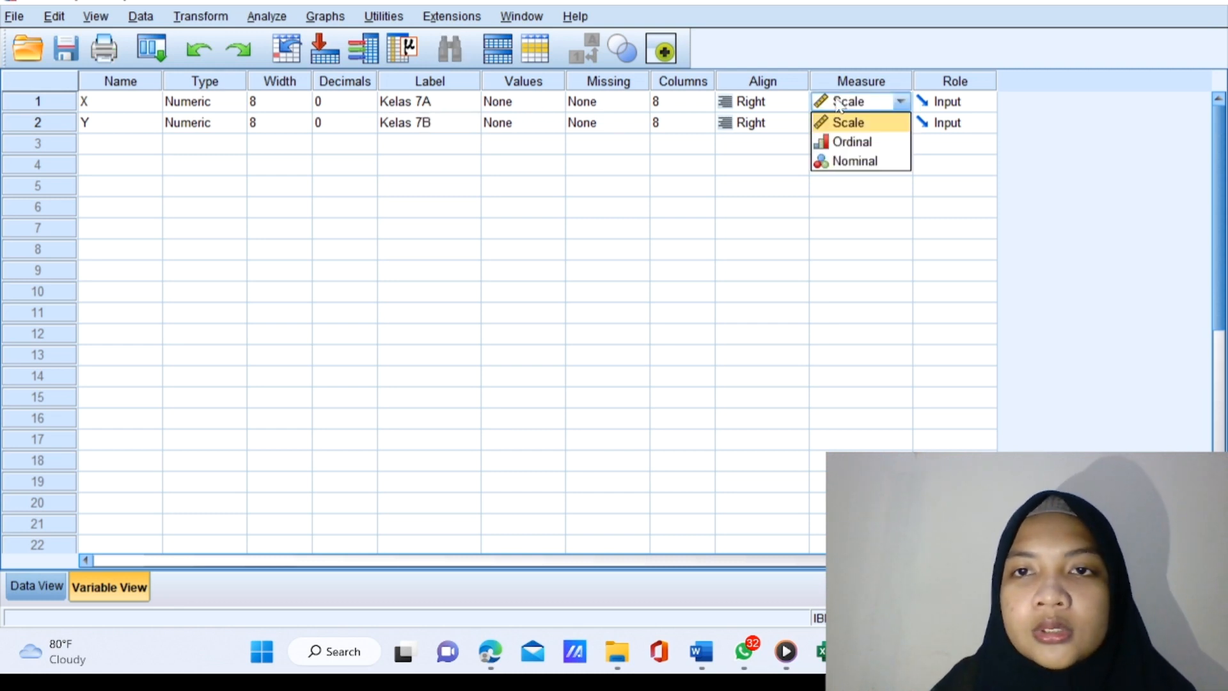
pyautogui.click(856, 161)
pyautogui.click(870, 124)
pyautogui.click(880, 182)
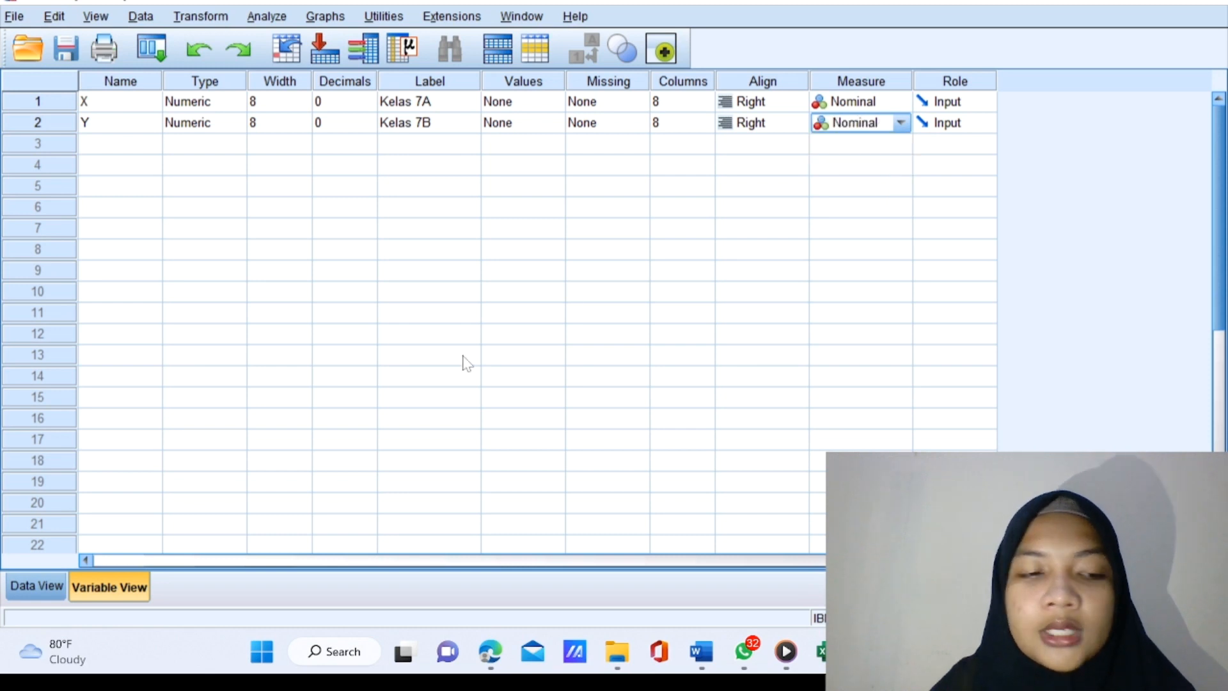
# Return to the data view and start an Explore analysis with Kelas 7A and Kelas 7B as dependent variables
pyautogui.click(37, 586)
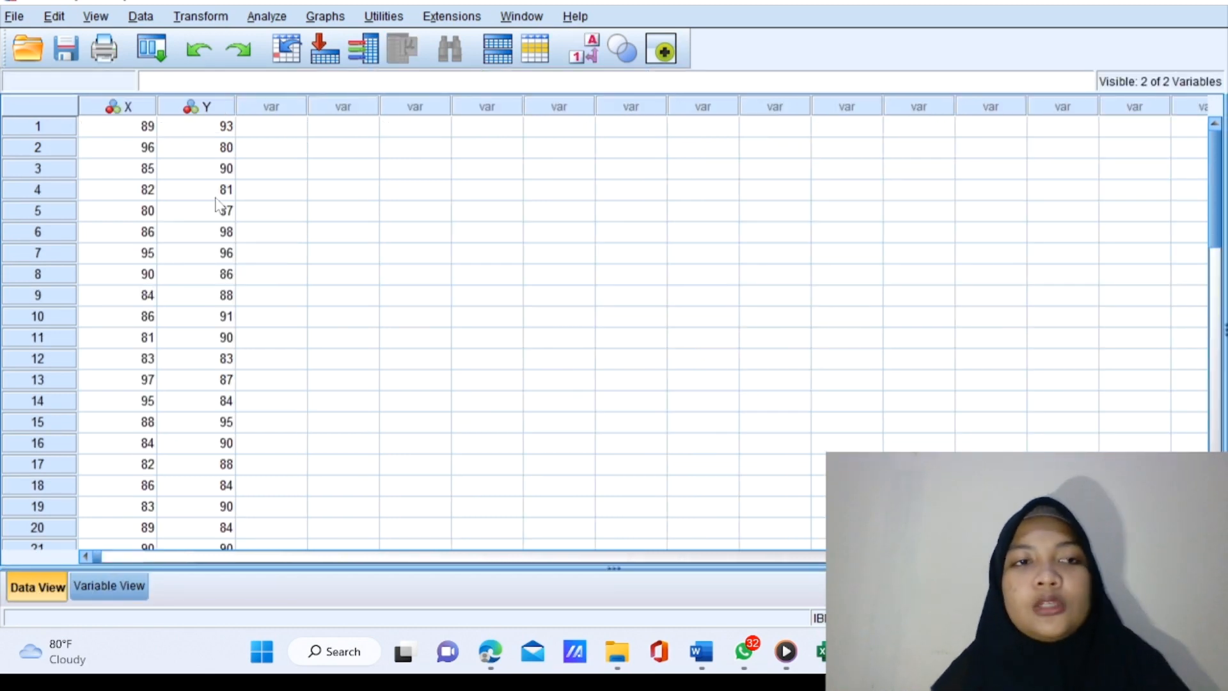
pyautogui.click(279, 20)
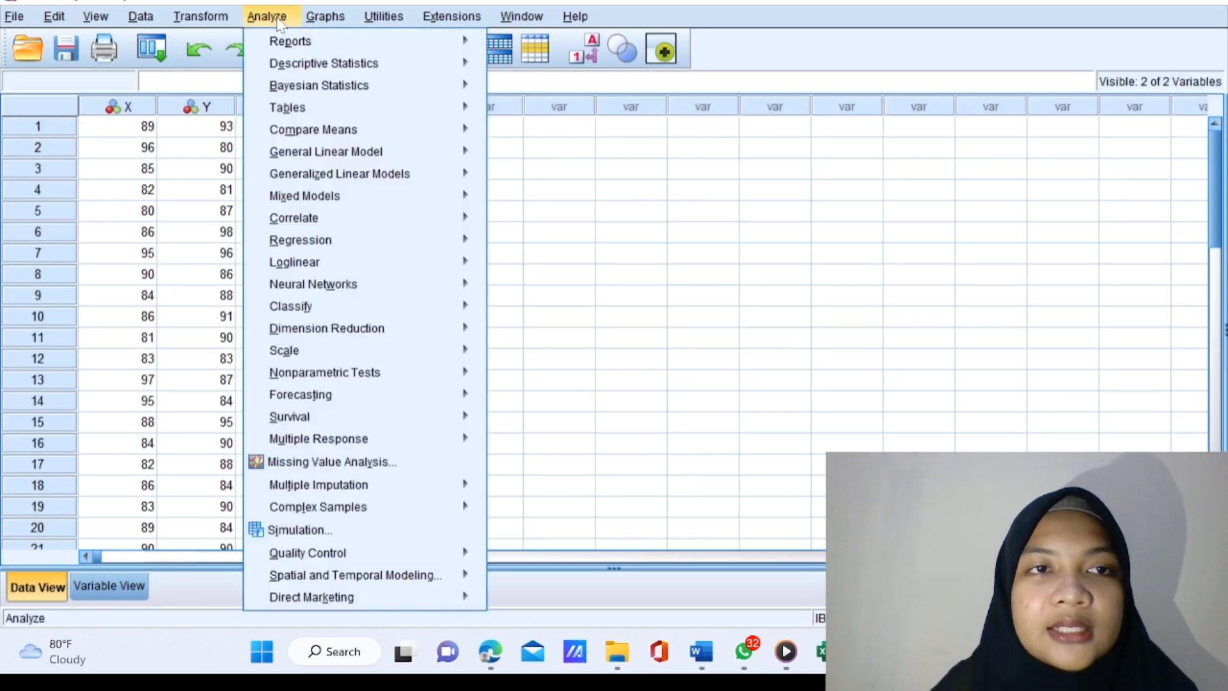
pyautogui.moveTo(335, 68)
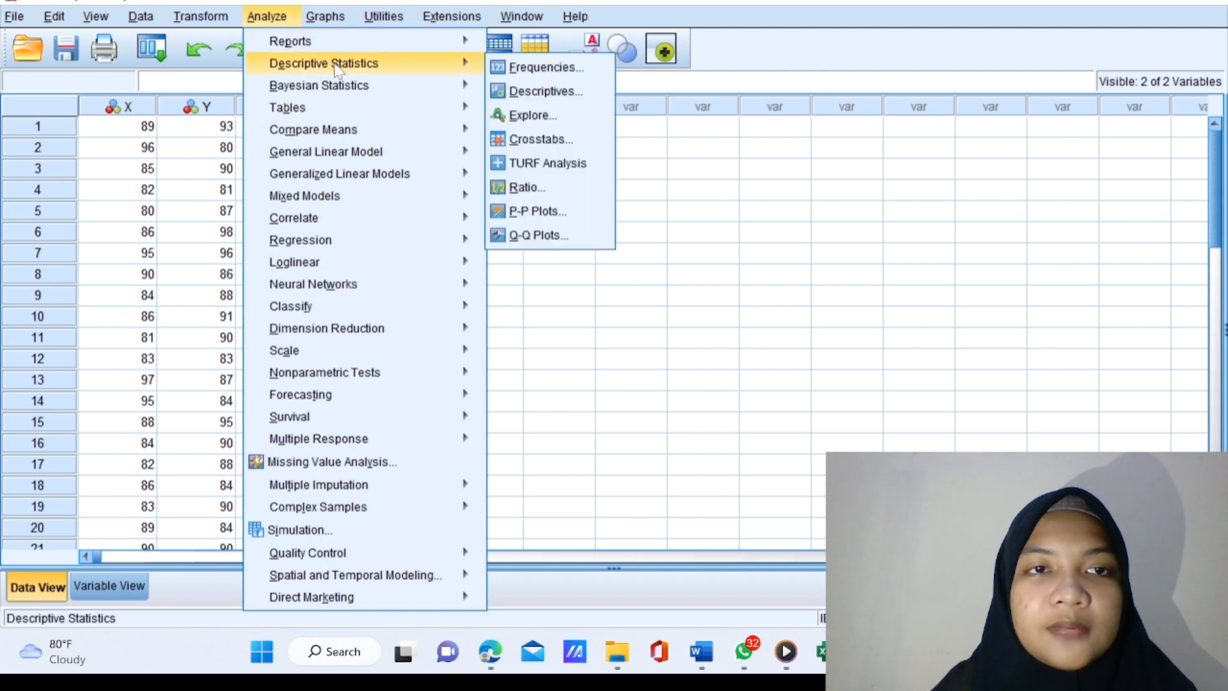
pyautogui.click(529, 116)
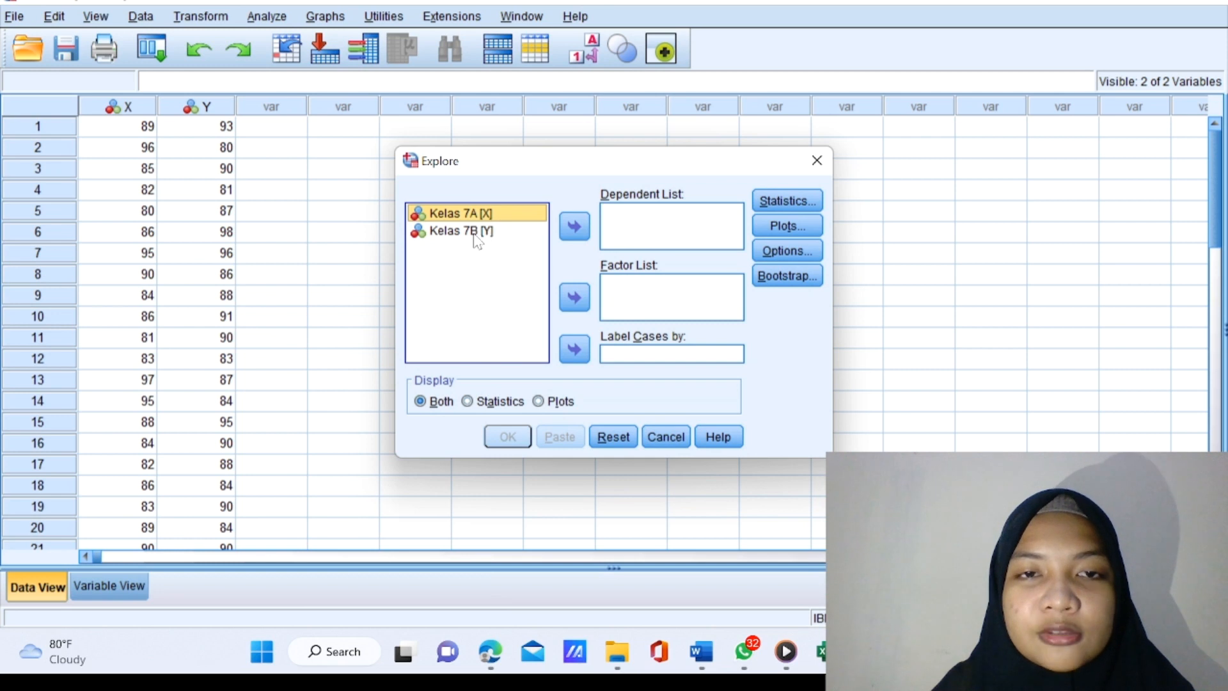
pyautogui.click(567, 231)
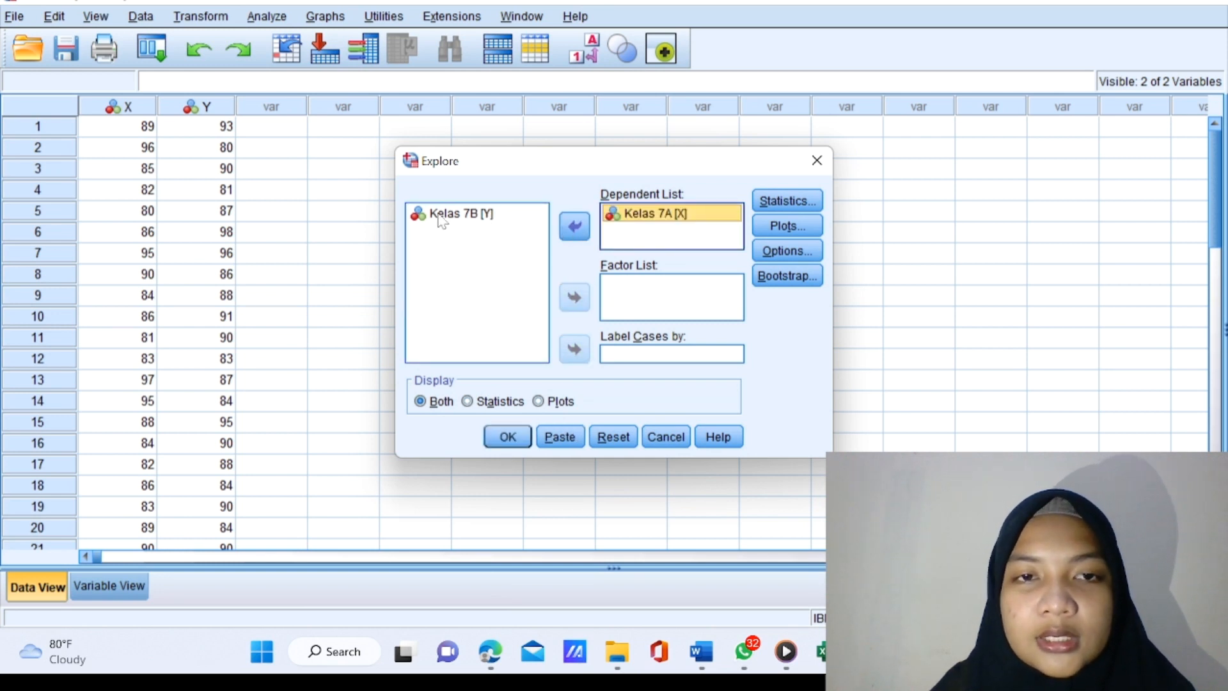
pyautogui.click(457, 231)
pyautogui.click(573, 228)
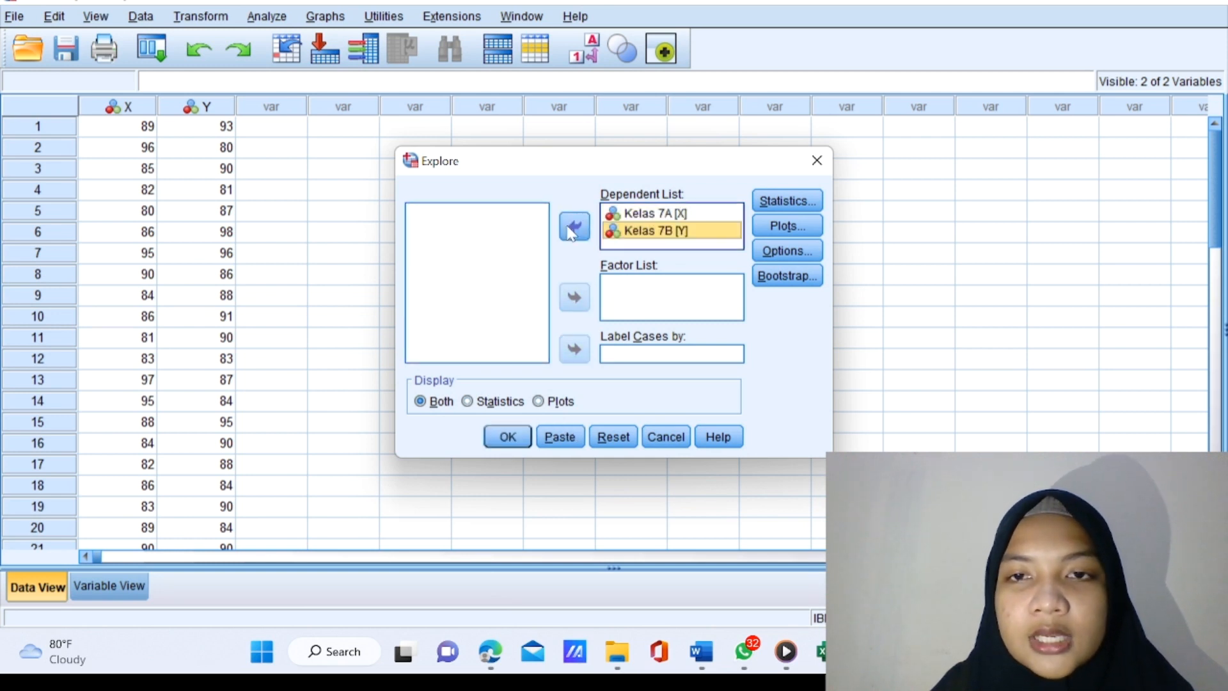
# Enable normality plots with tests and run the Explore analysis
pyautogui.click(787, 226)
pyautogui.click(489, 290)
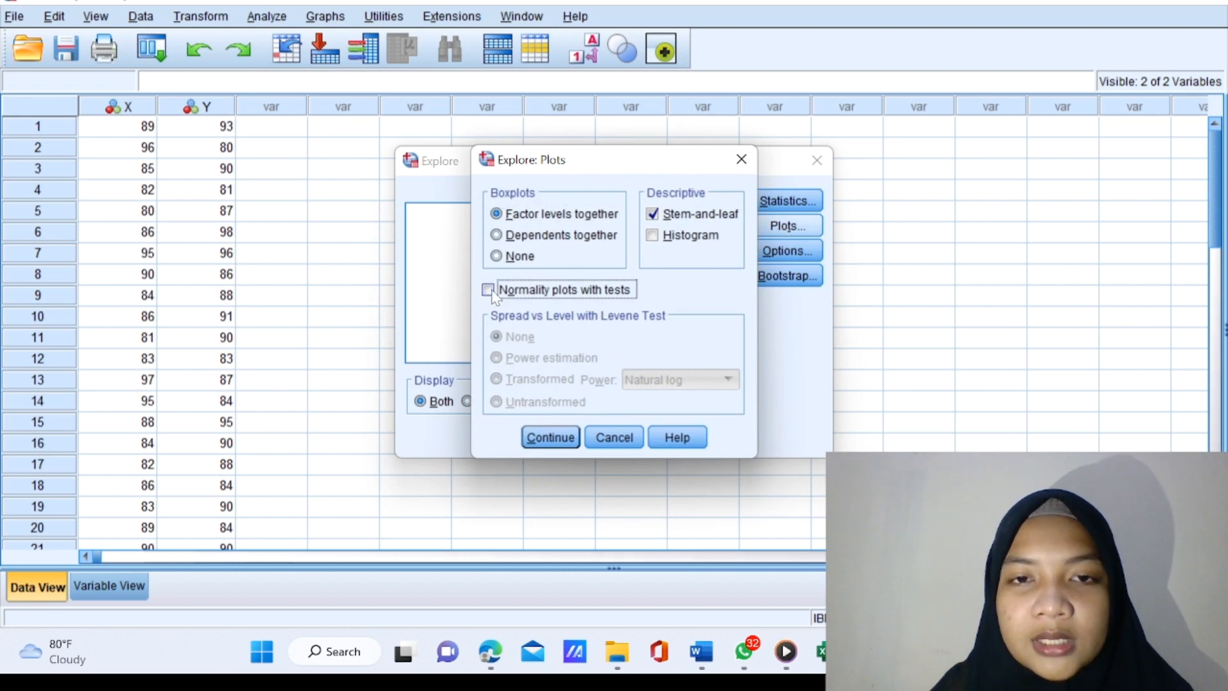
pyautogui.click(551, 437)
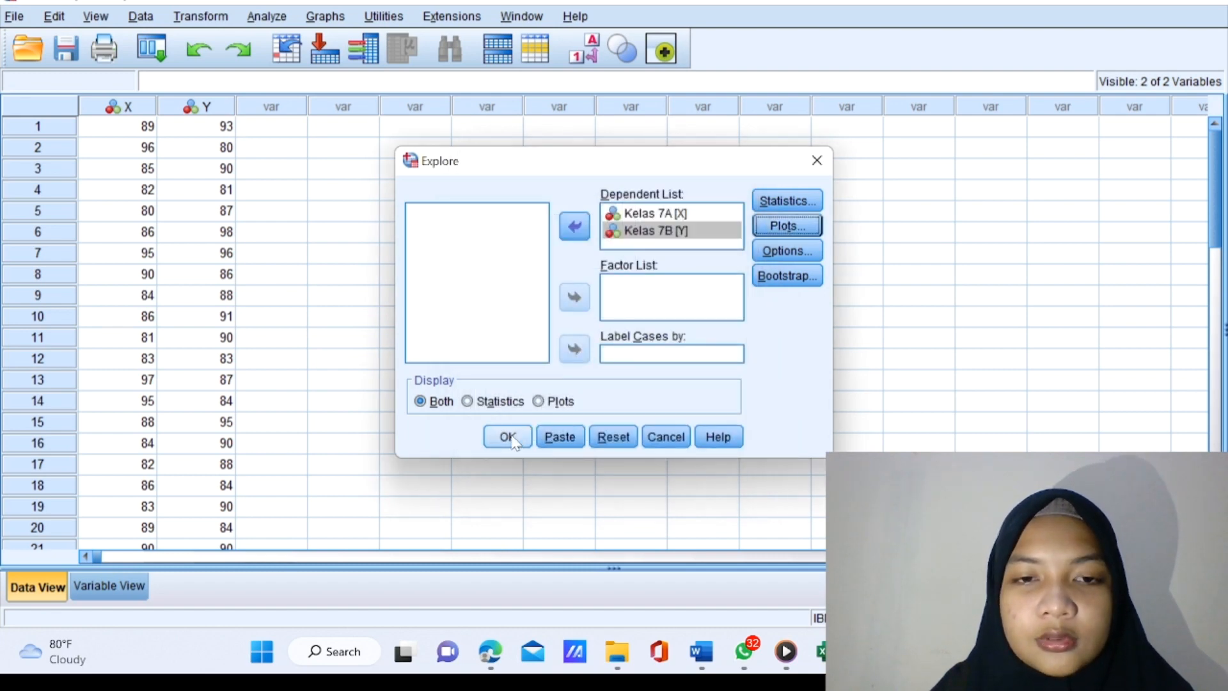
pyautogui.click(507, 437)
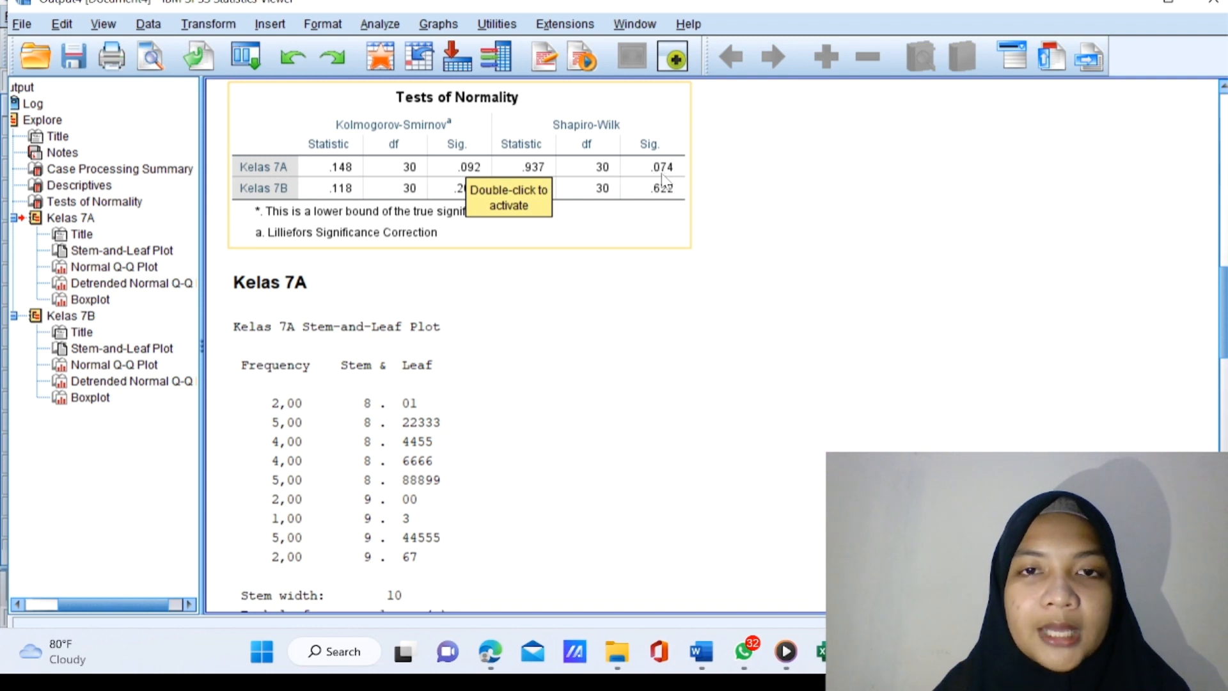
# Examine the Tests of Normality table for Kelas 7A and Kelas 7B, and minimize the output viewer
pyautogui.click(279, 197)
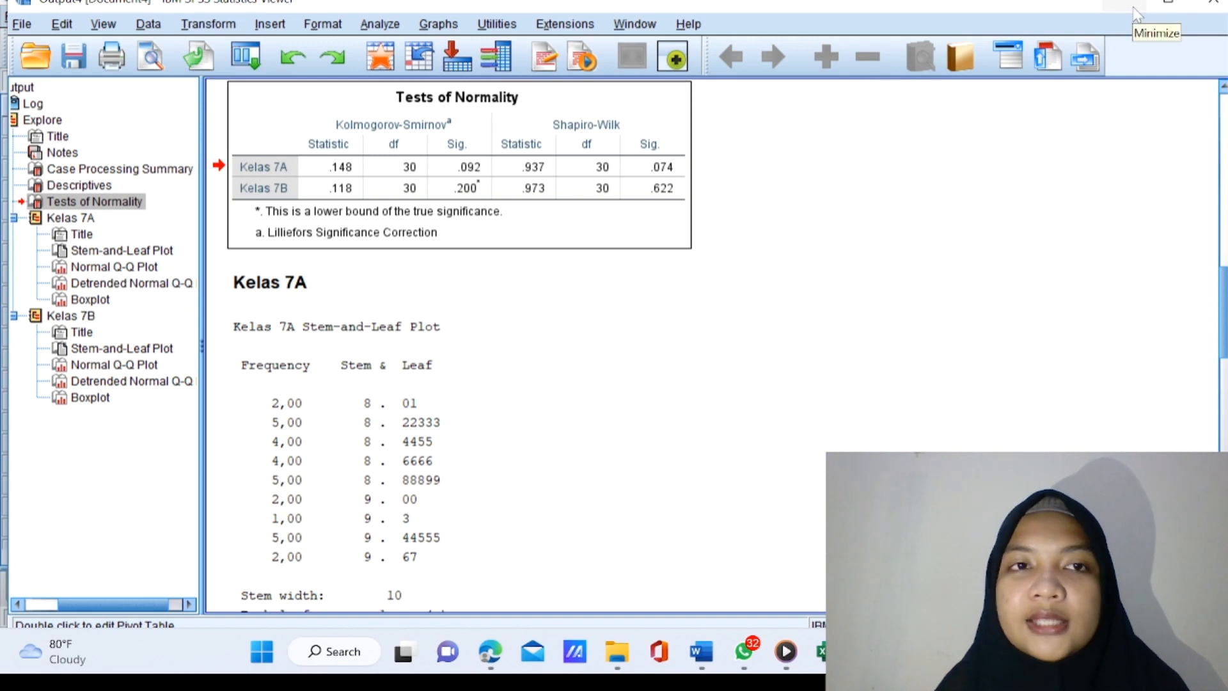
pyautogui.click(1133, 11)
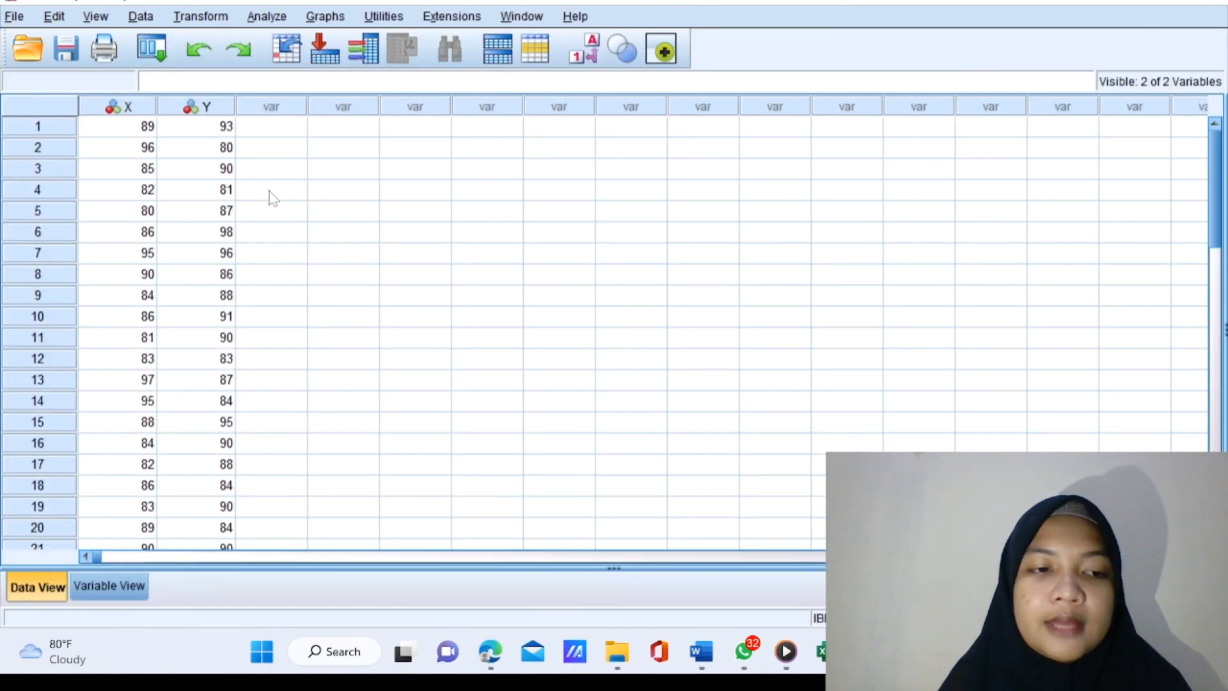
# Start a Means analysis with Kelas 7A in the independent list and Kelas 7B in the dependent list
pyautogui.click(269, 18)
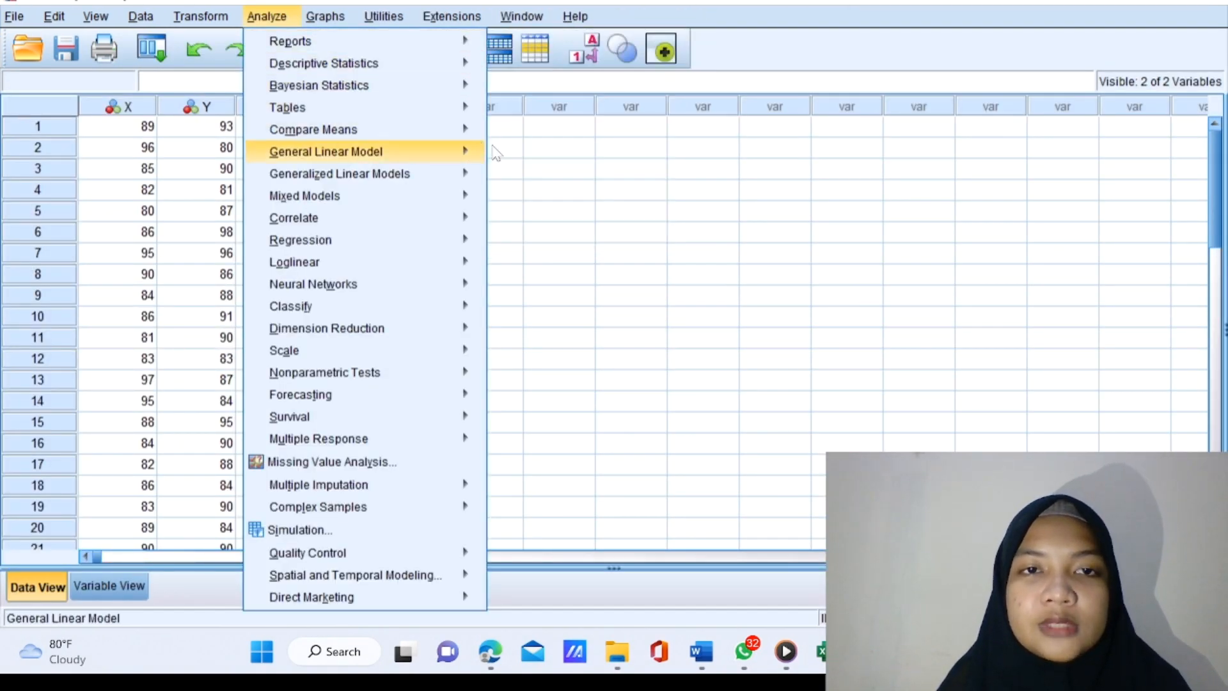
pyautogui.click(510, 134)
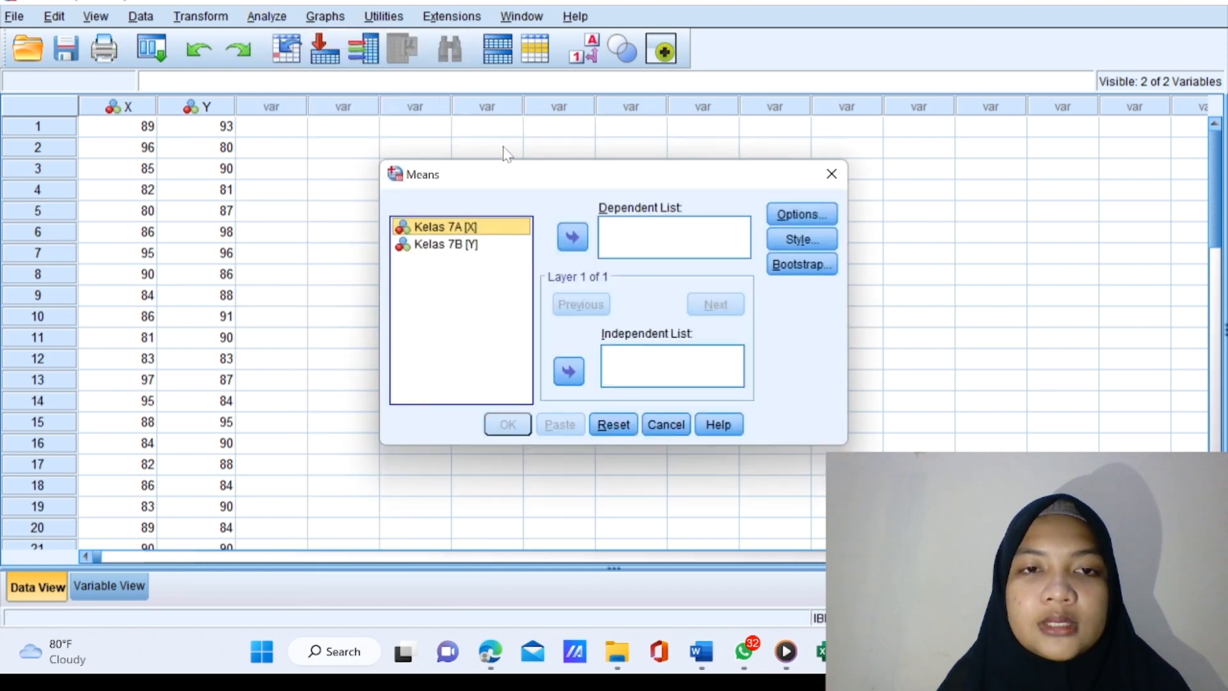
pyautogui.click(498, 230)
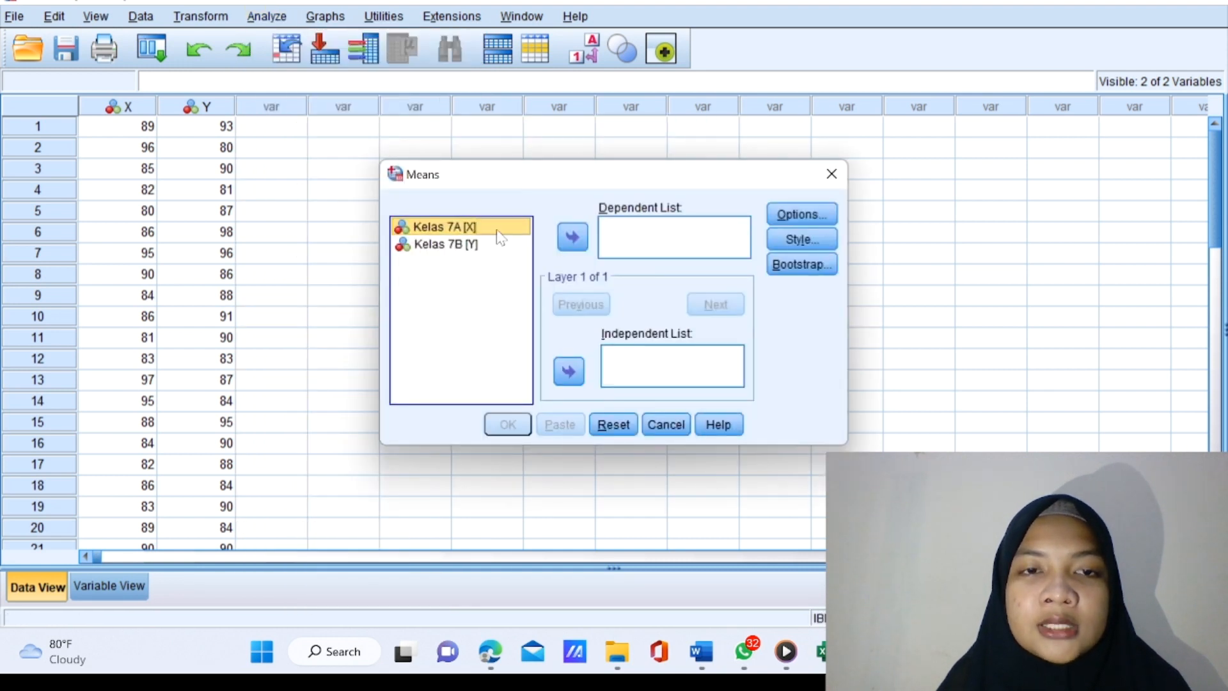
pyautogui.click(569, 371)
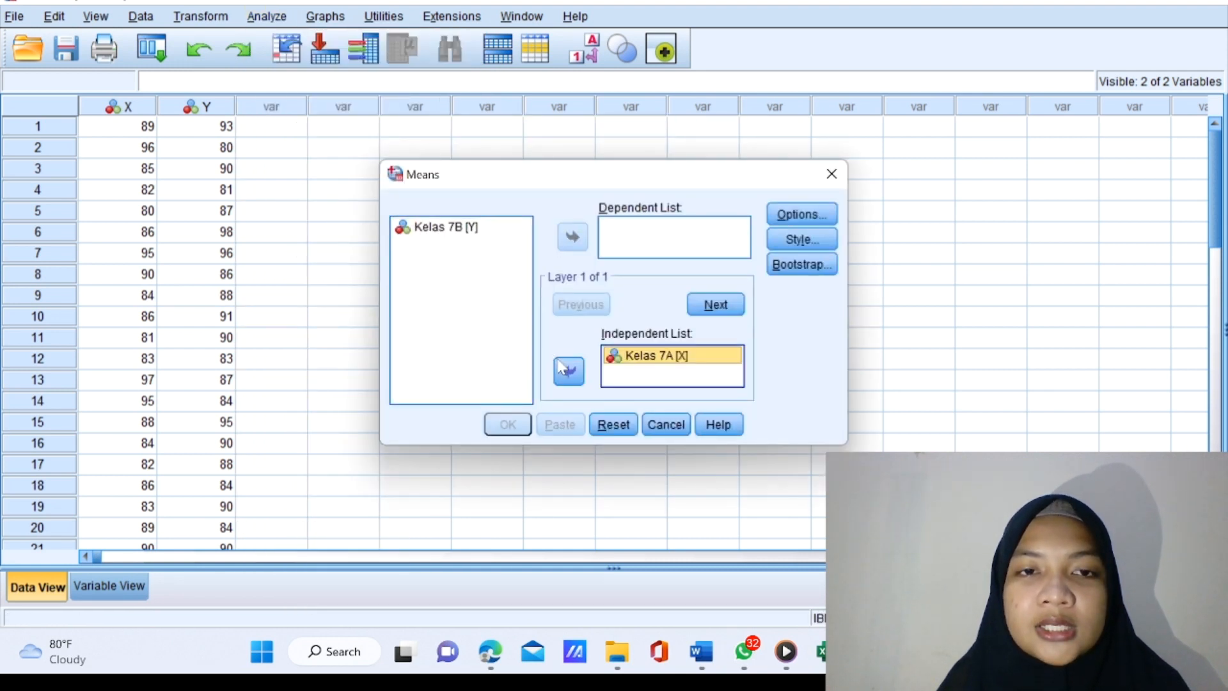
pyautogui.click(493, 227)
pyautogui.click(571, 240)
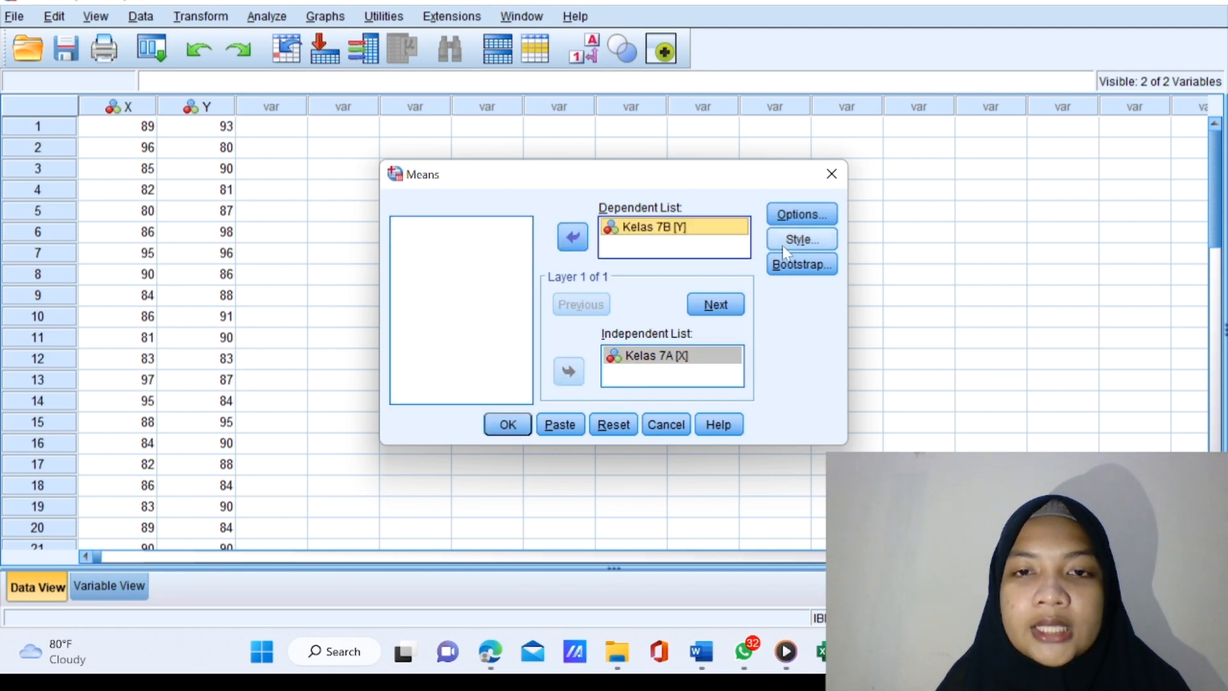
# Enable the test for linearity in the Means options and run the analysis
pyautogui.click(805, 218)
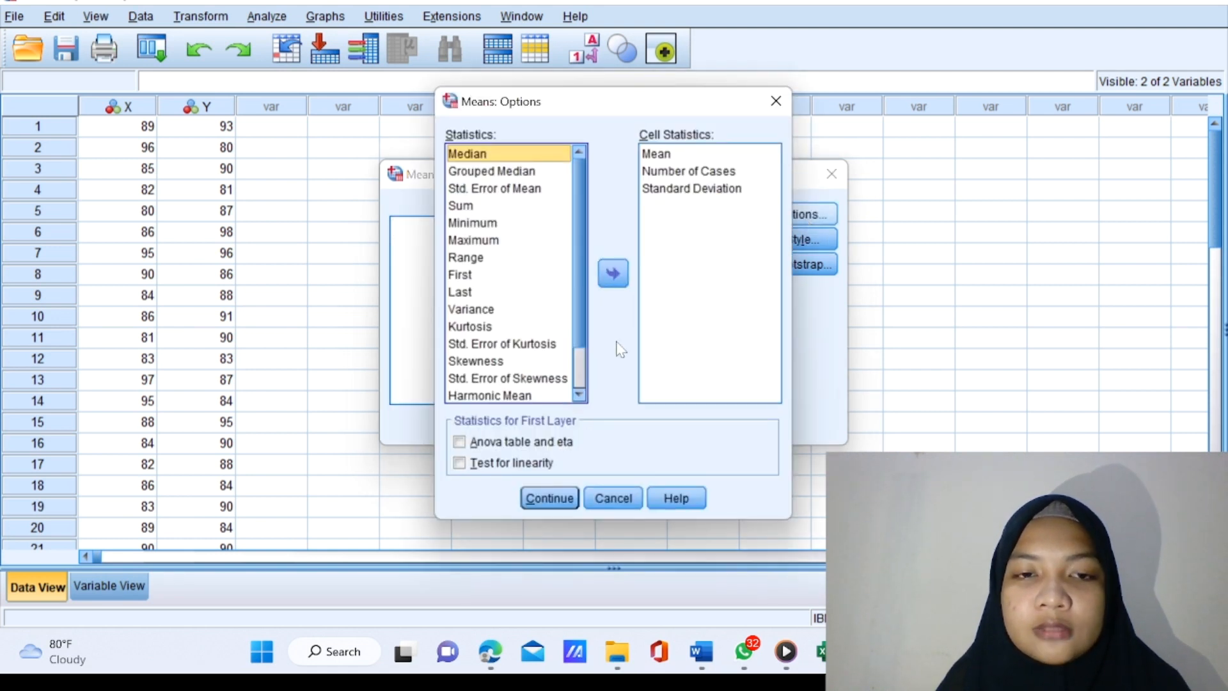
pyautogui.click(461, 468)
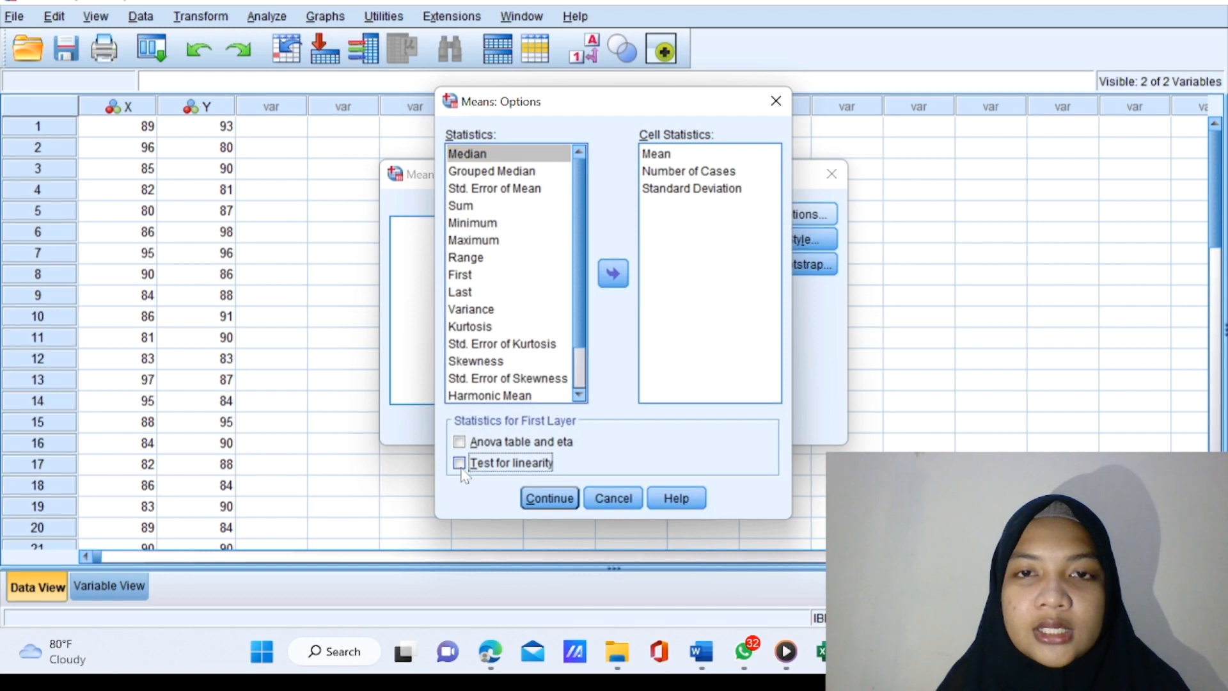
pyautogui.click(554, 505)
pyautogui.click(520, 433)
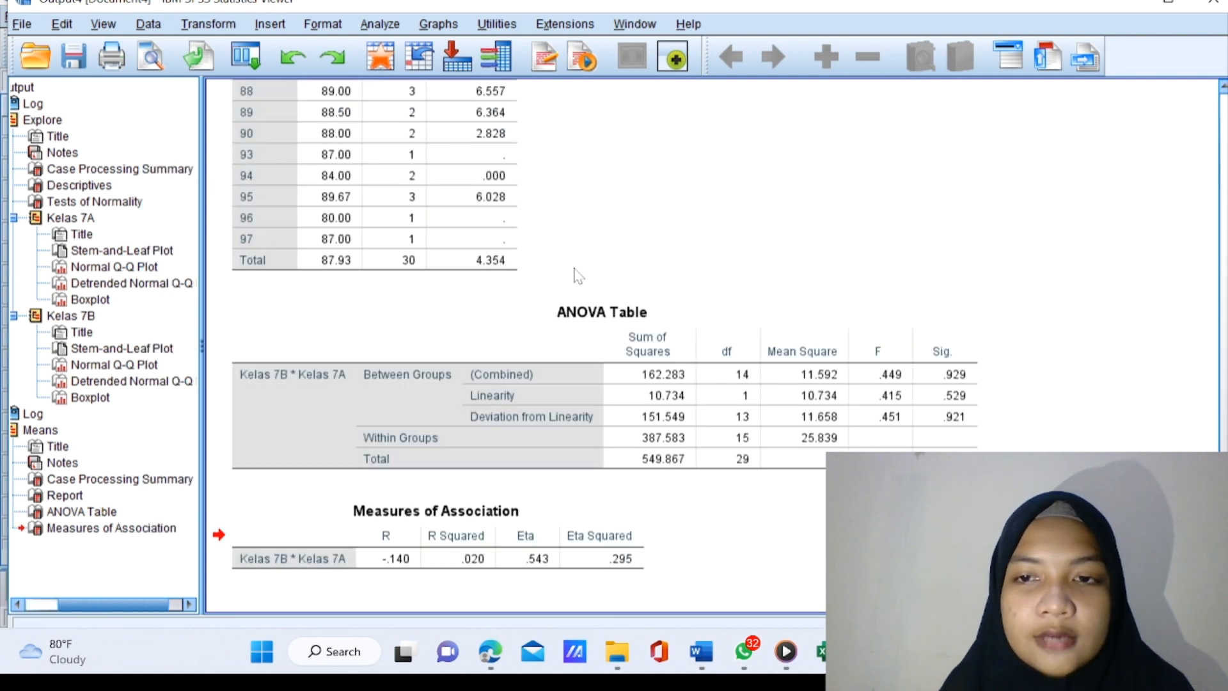
# Examine the linearity rows of the ANOVA table and minimize the output viewer
pyautogui.click(556, 413)
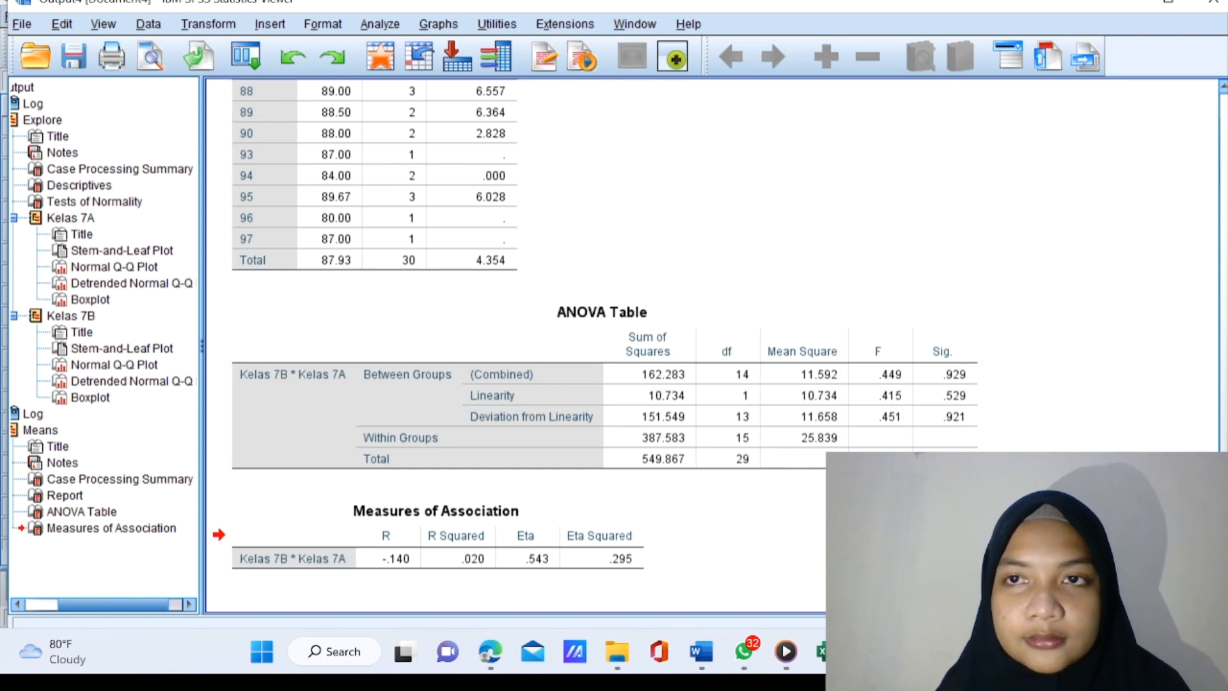
pyautogui.click(1131, 3)
pyautogui.click(1131, 5)
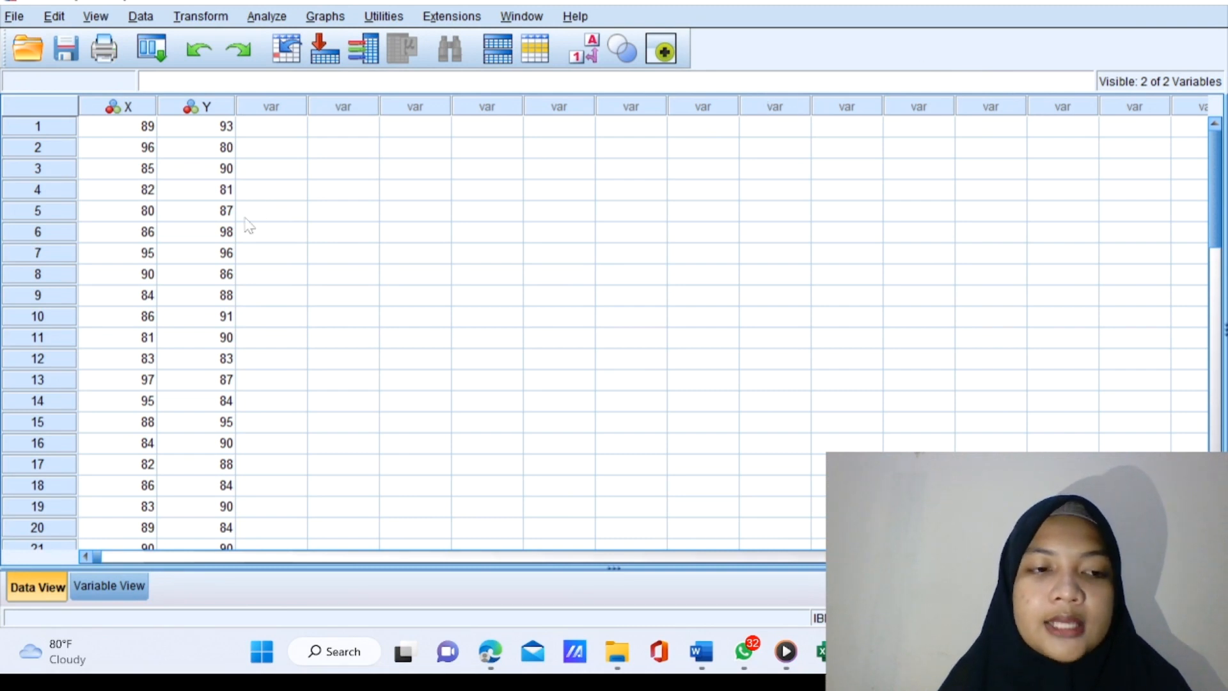
# Set up the Means comparison again with Kelas 7A as independent and Kelas 7B as dependent variable
pyautogui.click(267, 17)
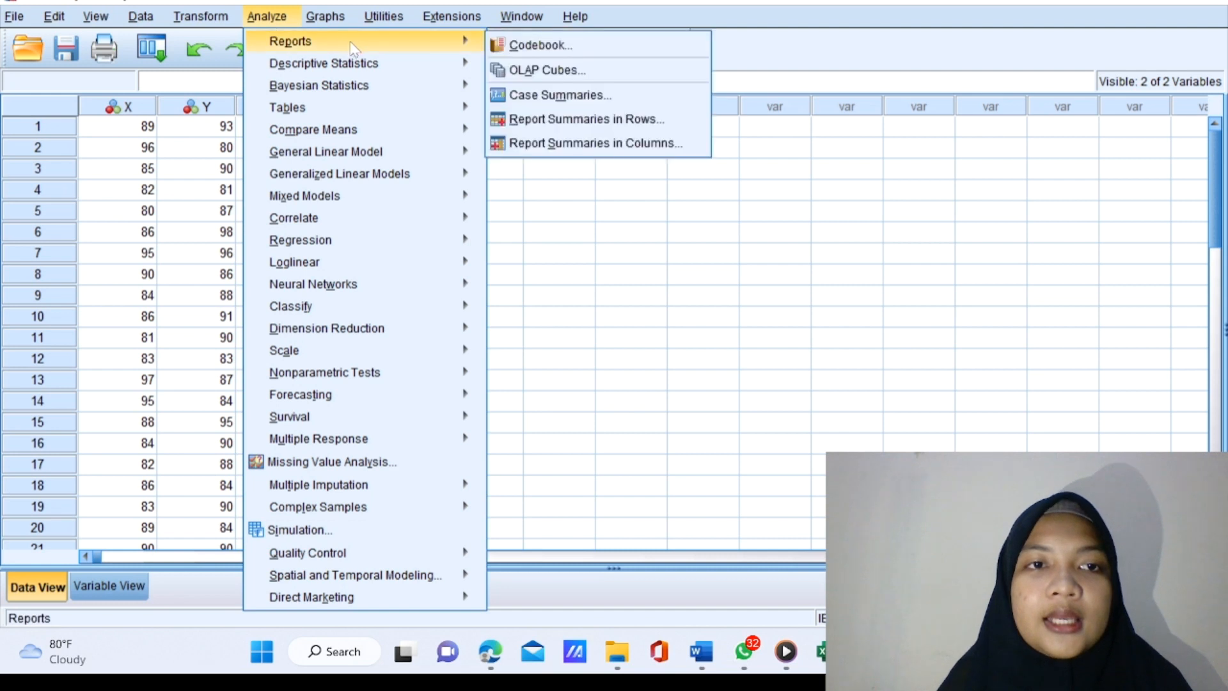
pyautogui.moveTo(362, 114)
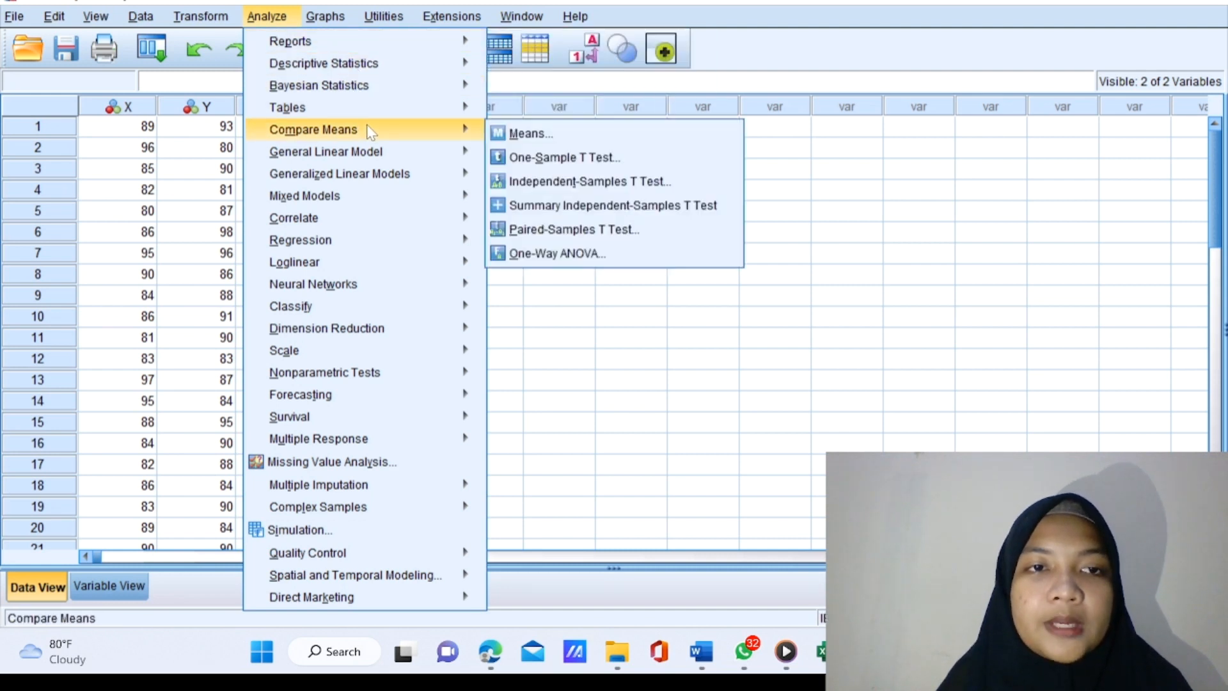
pyautogui.click(509, 134)
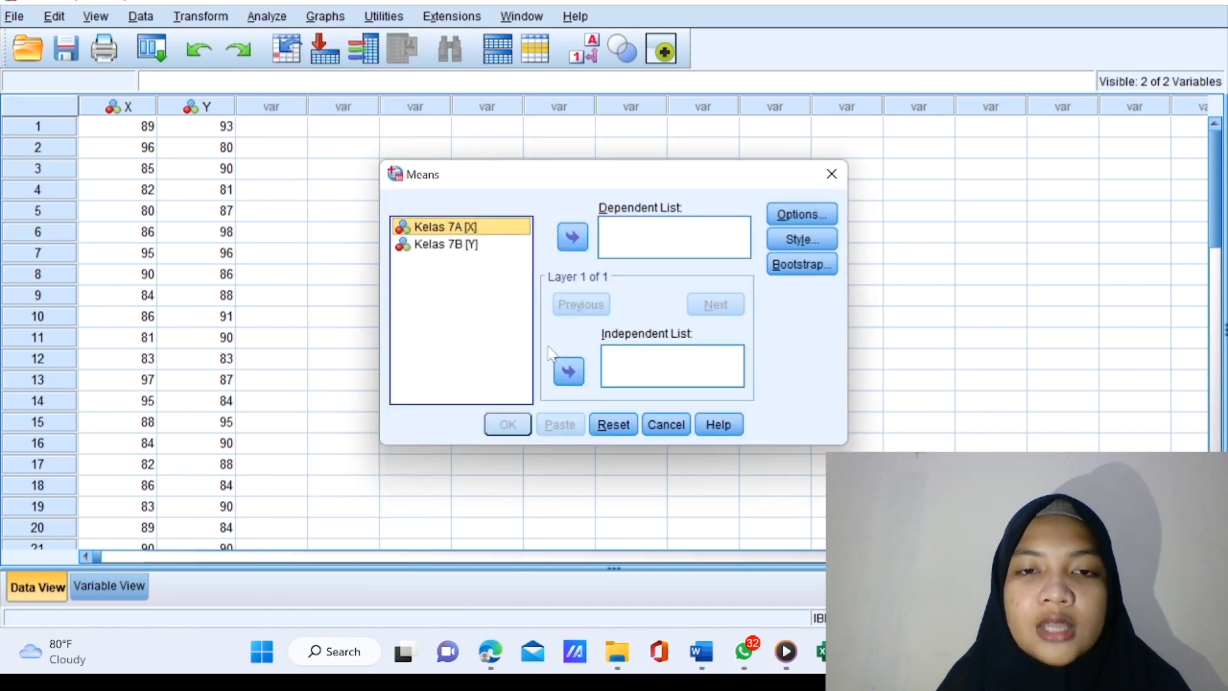
pyautogui.click(567, 370)
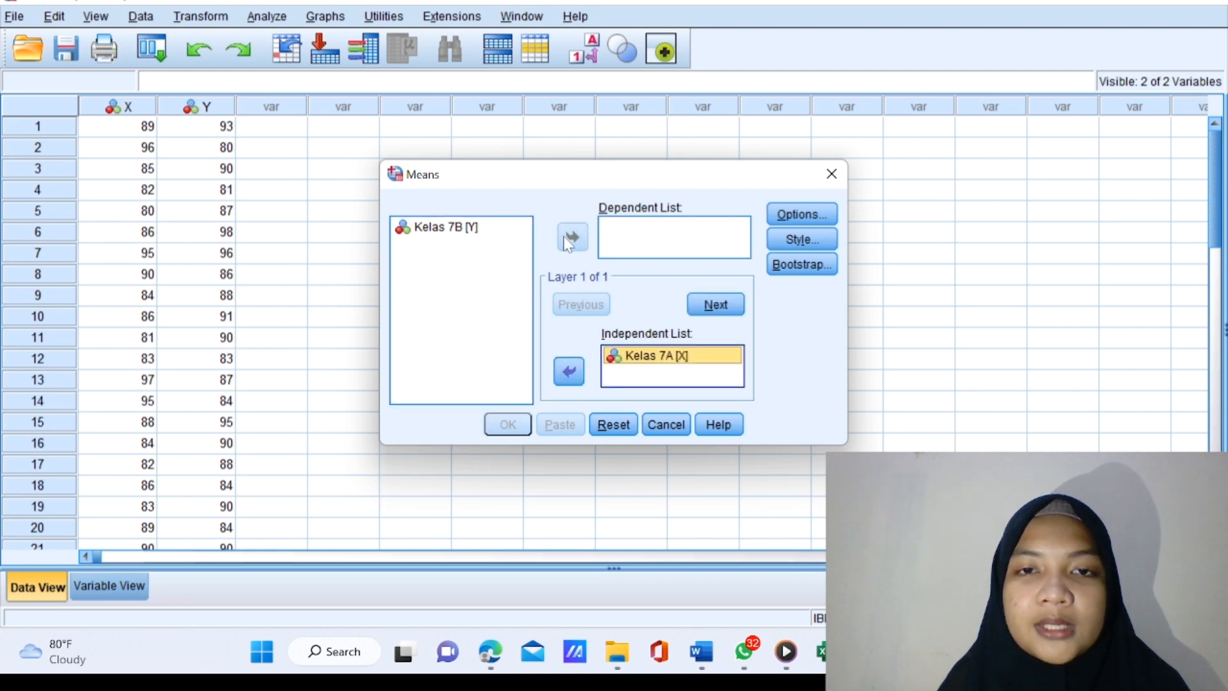
pyautogui.click(496, 227)
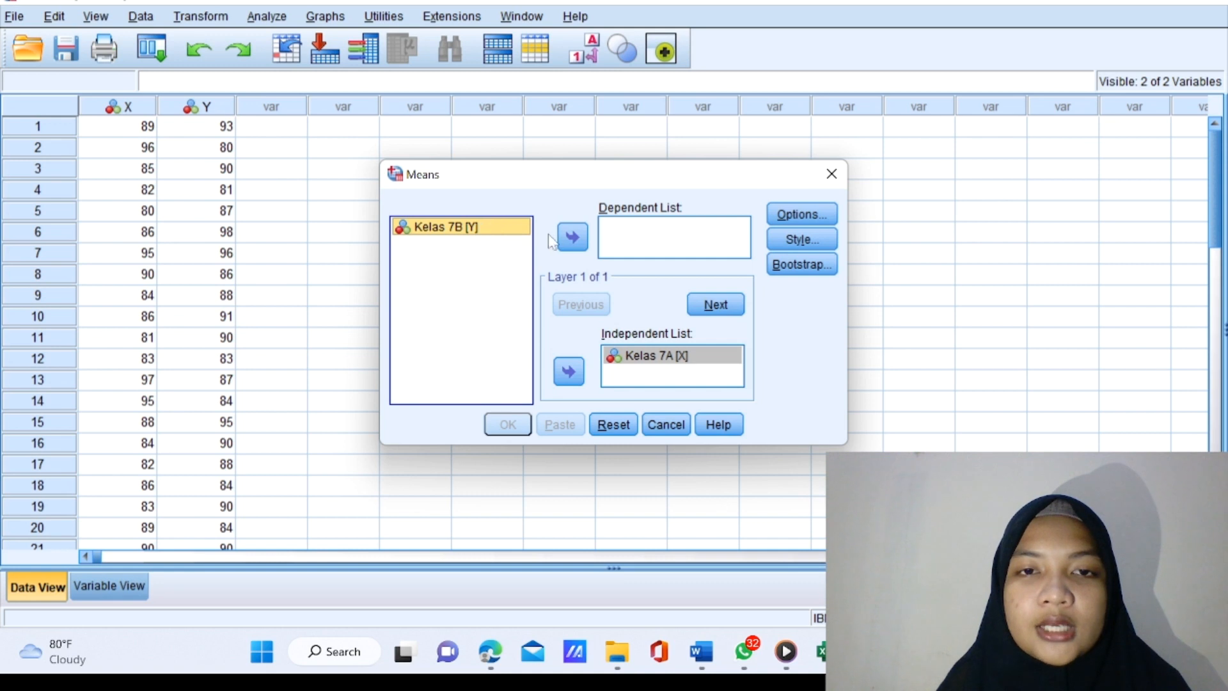
pyautogui.click(573, 237)
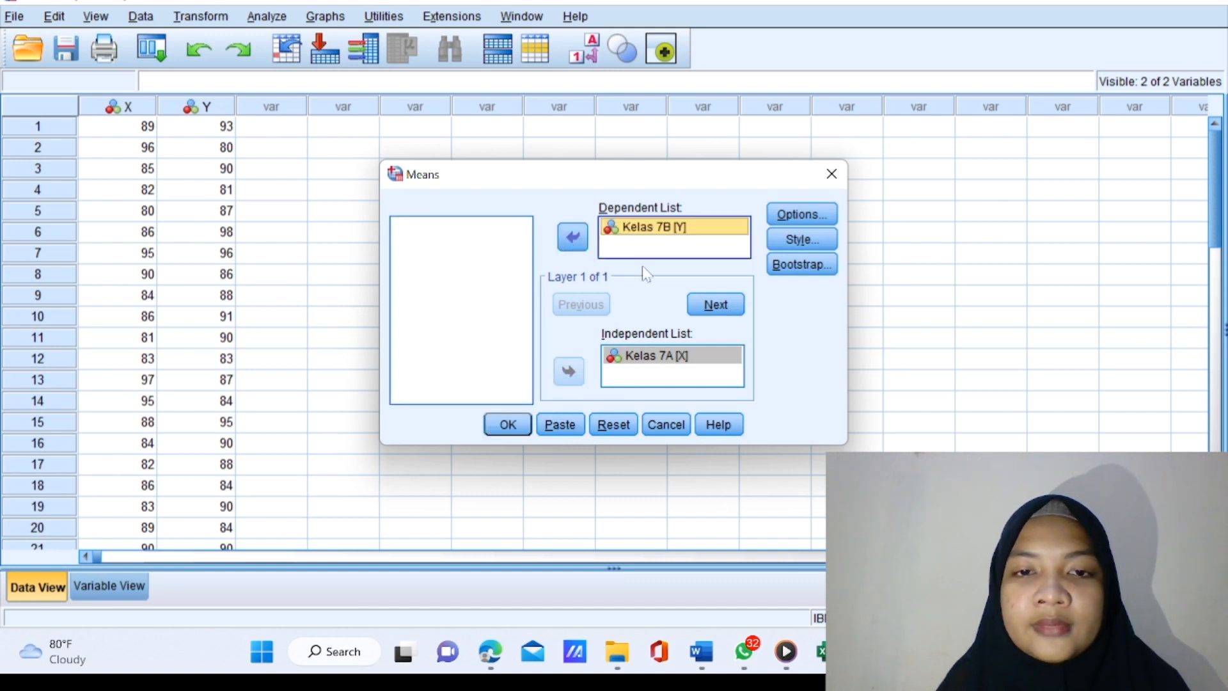
# Include the test for linearity in the first-layer statistics and run the Means comparison
pyautogui.click(804, 217)
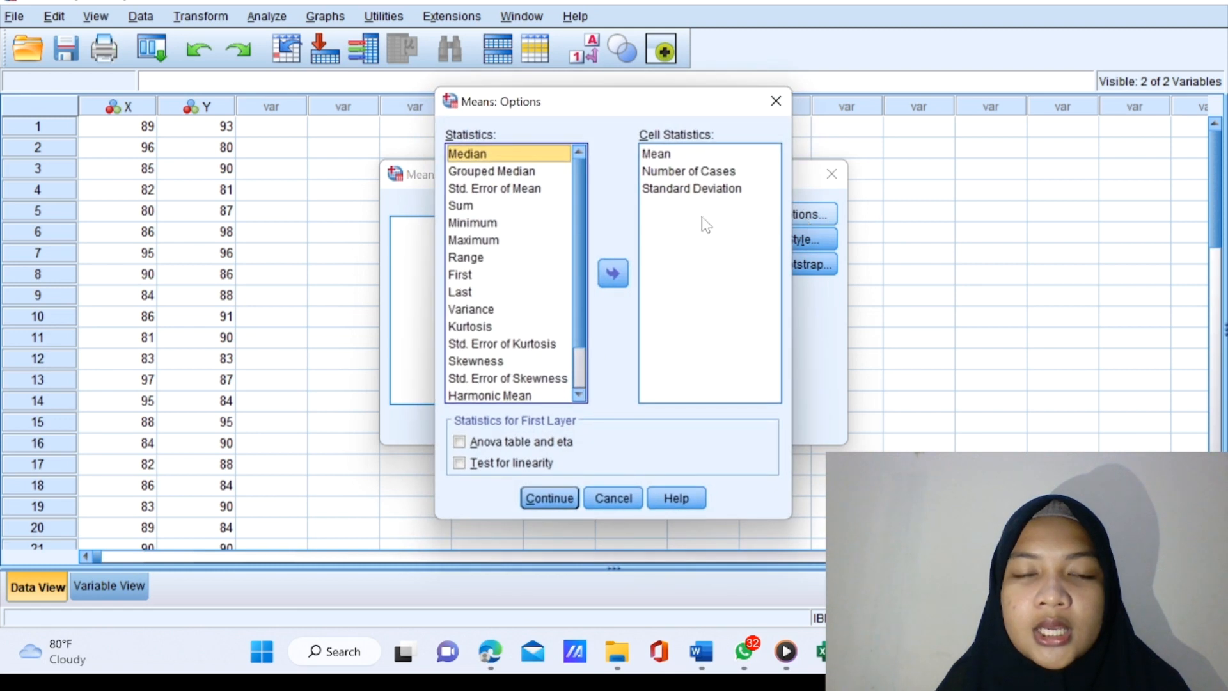
pyautogui.click(460, 464)
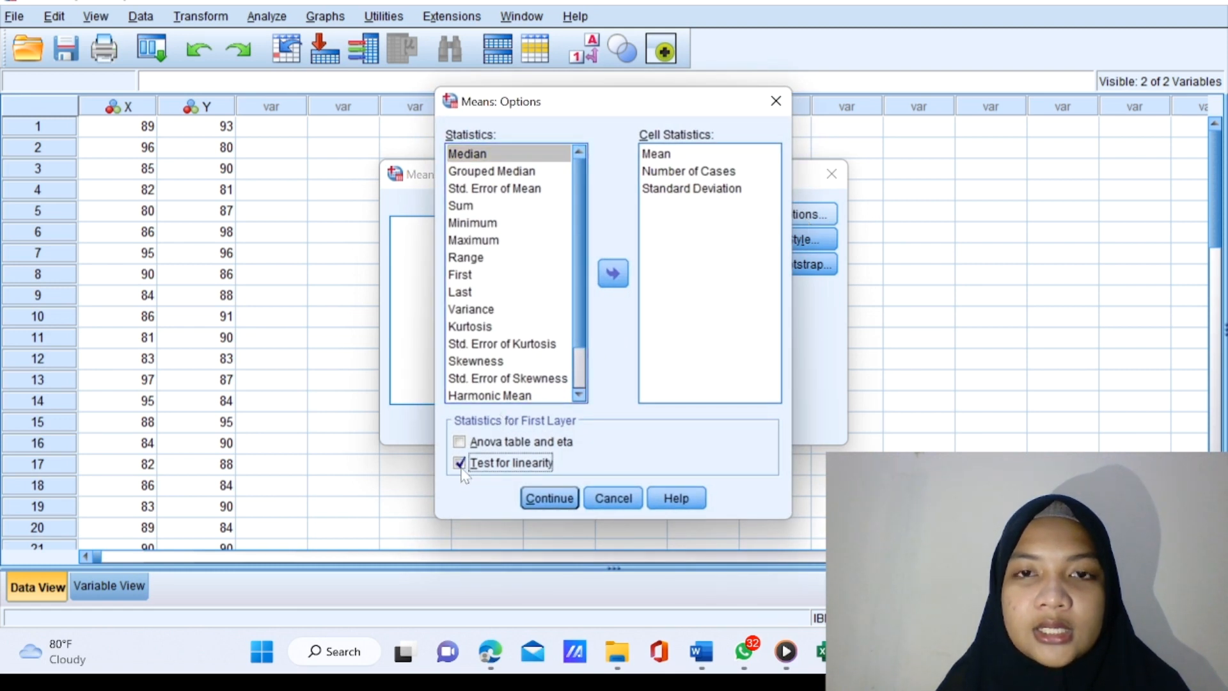
pyautogui.click(553, 505)
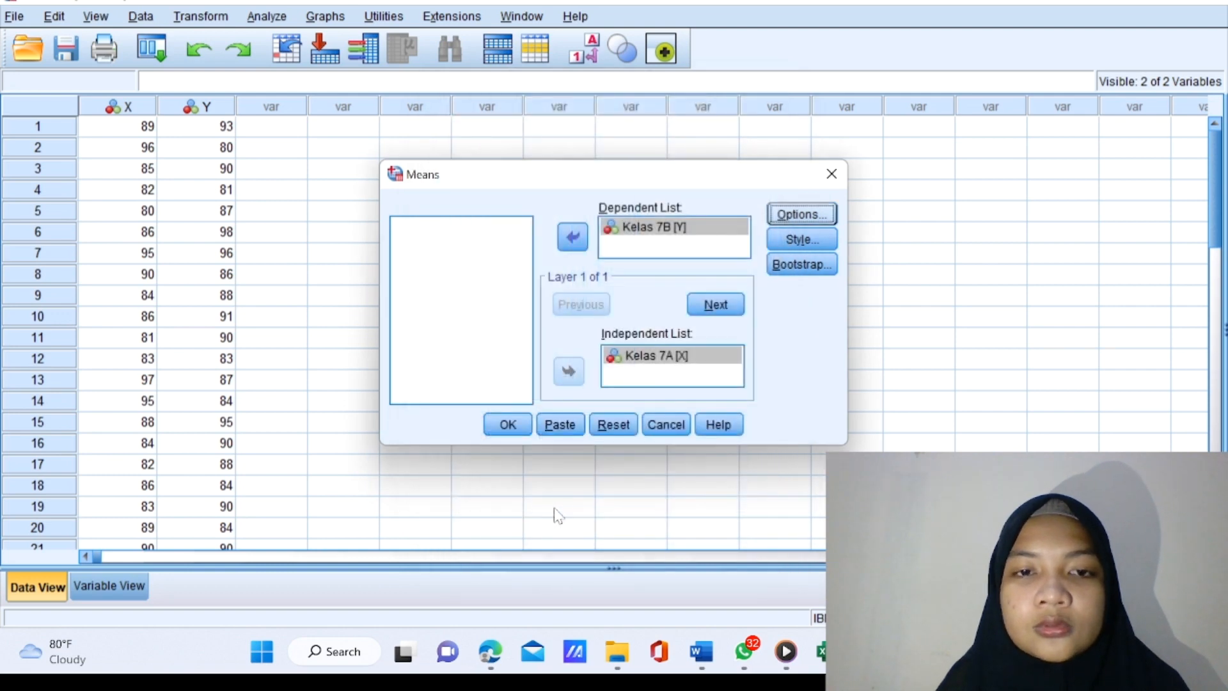
pyautogui.click(515, 427)
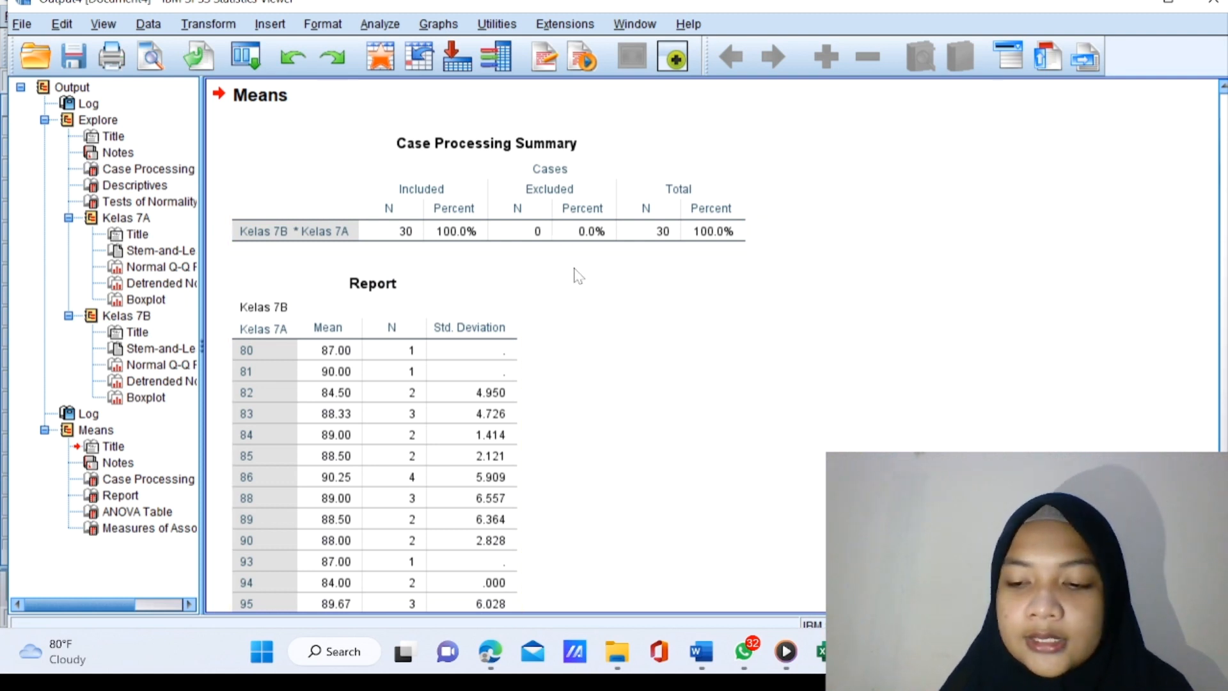
# Examine the Means report and the ANOVA table's Deviation from Linearity row against the linearity decision rules in the sticky note
pyautogui.scroll(-3, 579, 275)
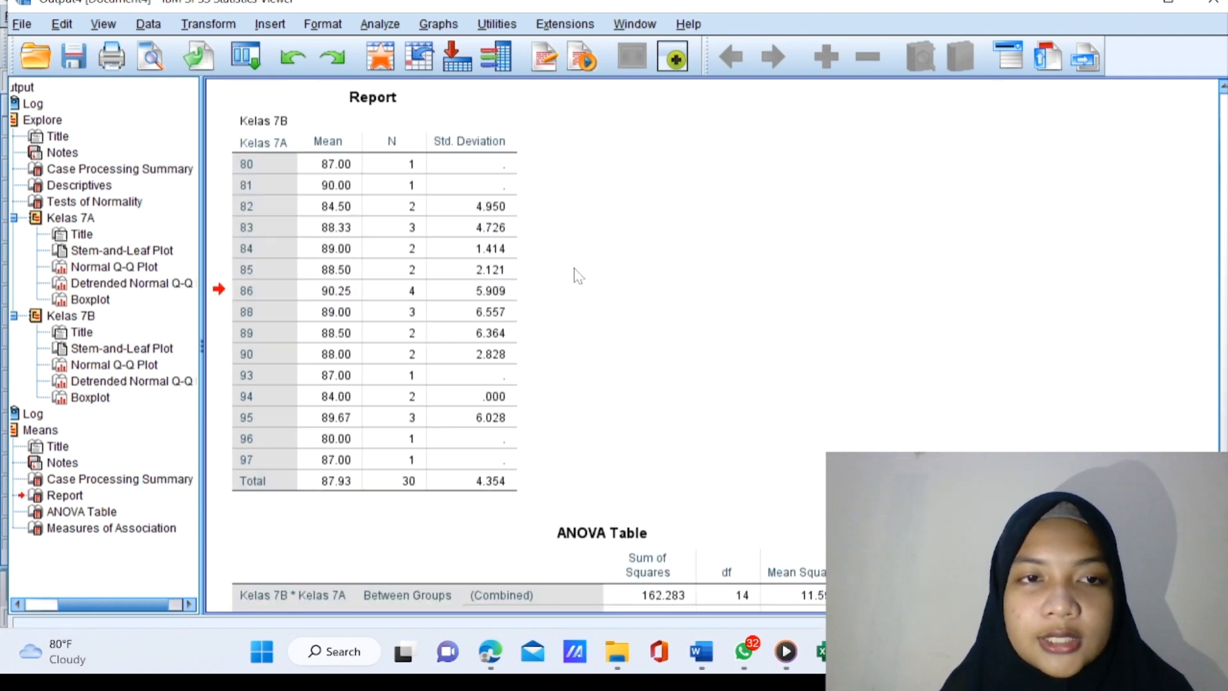
pyautogui.scroll(-2, 579, 275)
pyautogui.scroll(-1, 578, 276)
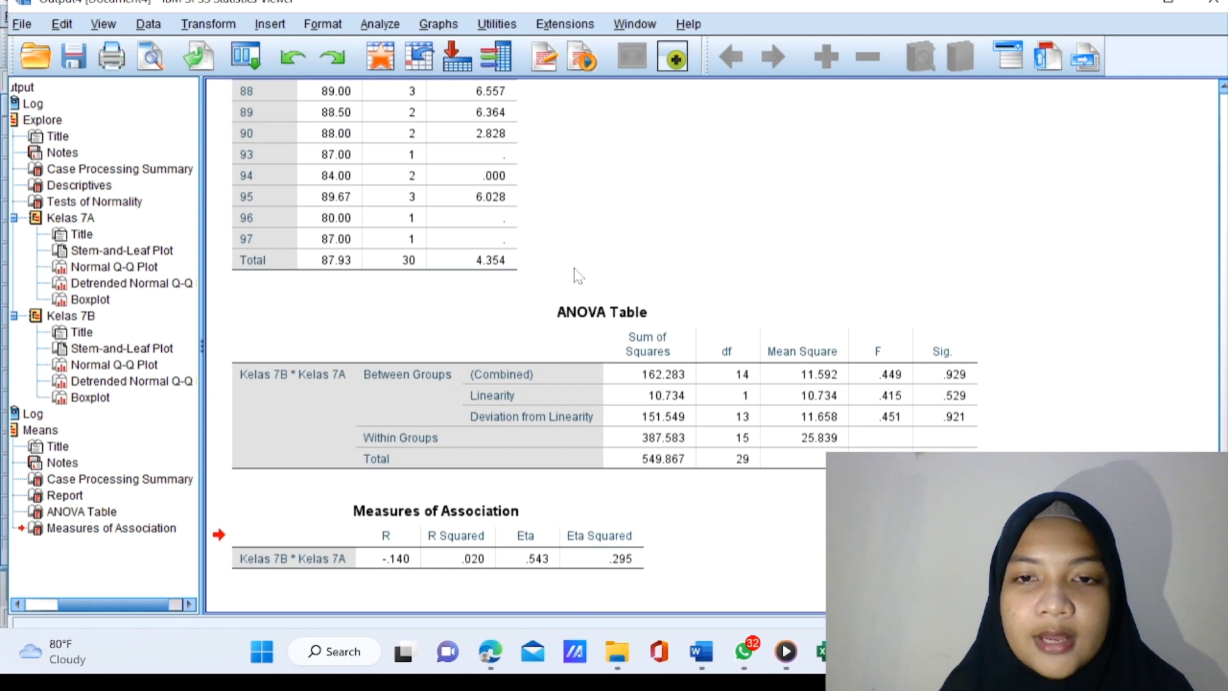
pyautogui.click(480, 324)
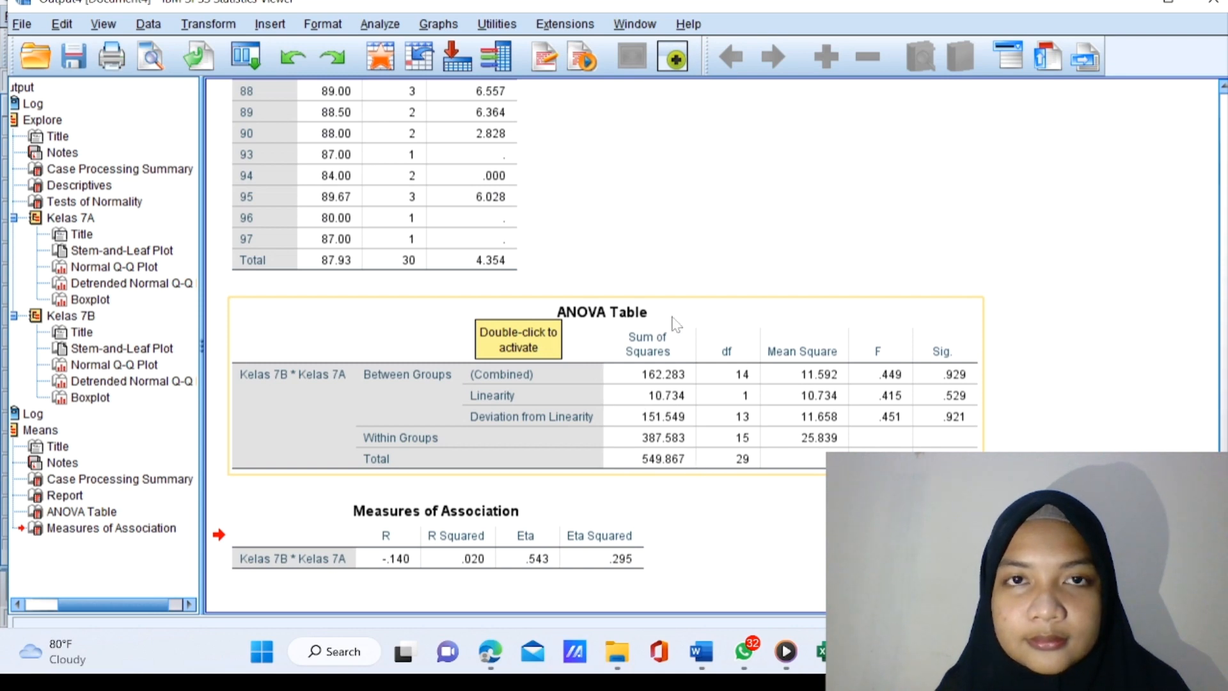
pyautogui.click(693, 287)
pyautogui.moveTo(871, 652)
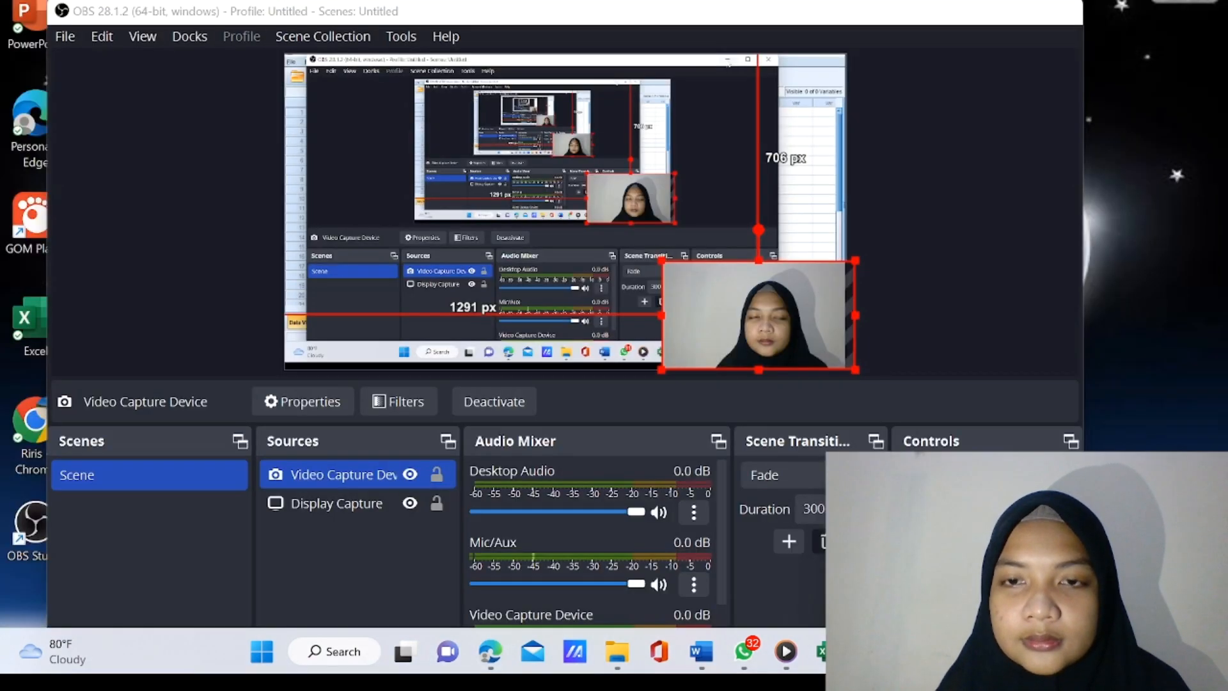
pyautogui.click(947, 563)
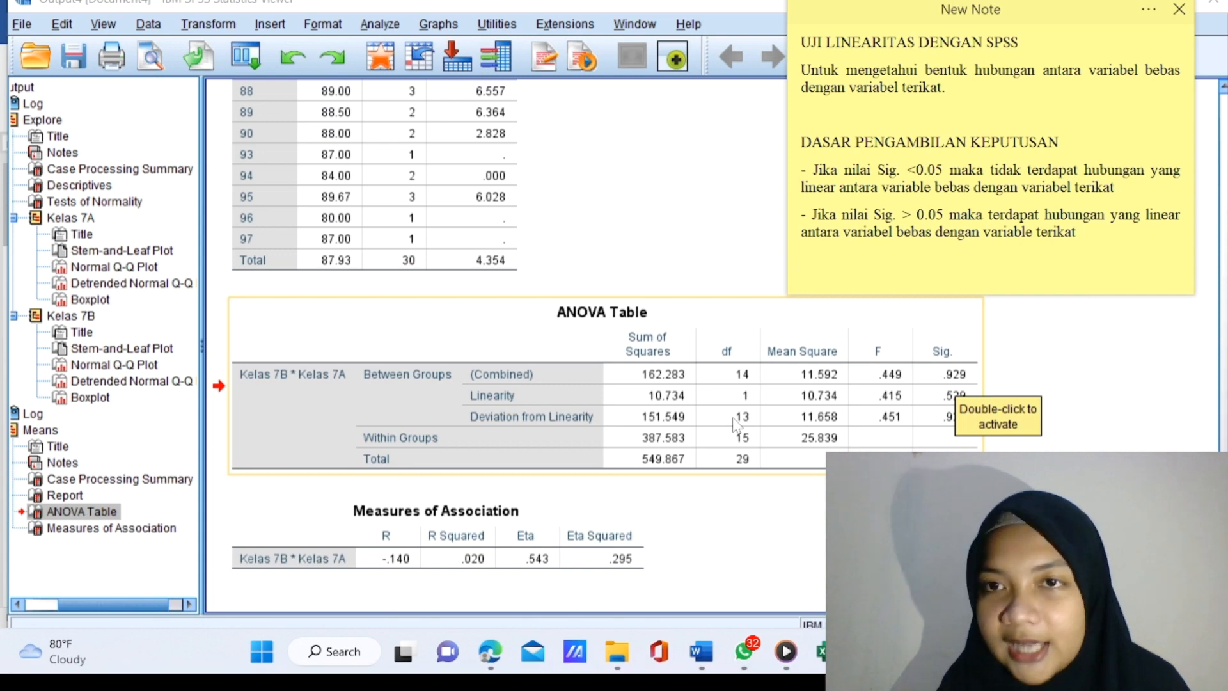
pyautogui.doubleClick(731, 417)
# Return to the data view and run a two-tailed bivariate Pearson correlation between Kelas 7A and Kelas 7B, flagging significant correlations
pyautogui.moveTo(877, 651)
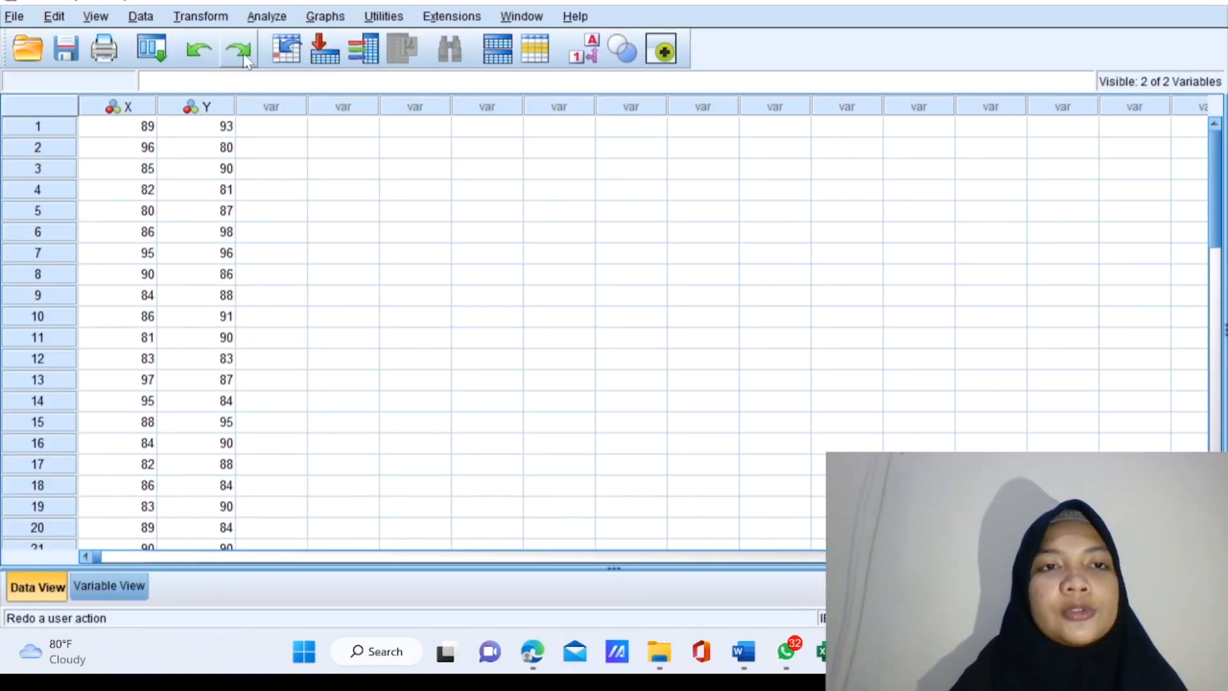
pyautogui.click(255, 23)
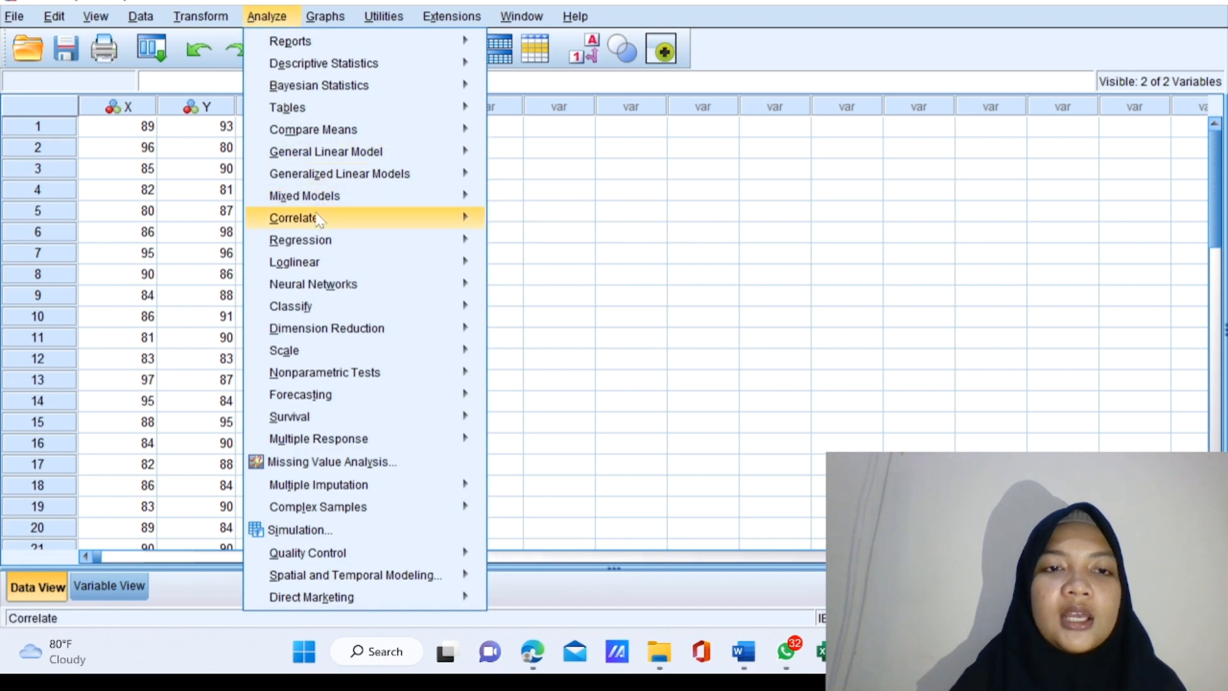
pyautogui.moveTo(318, 213)
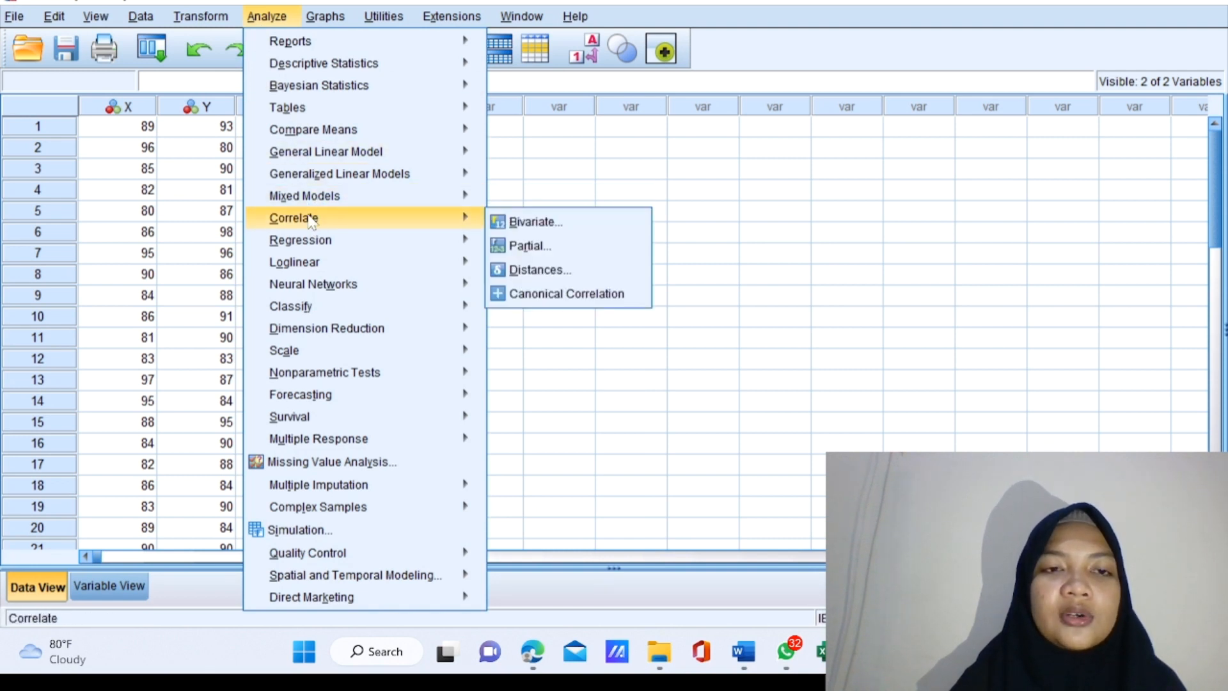
pyautogui.click(520, 224)
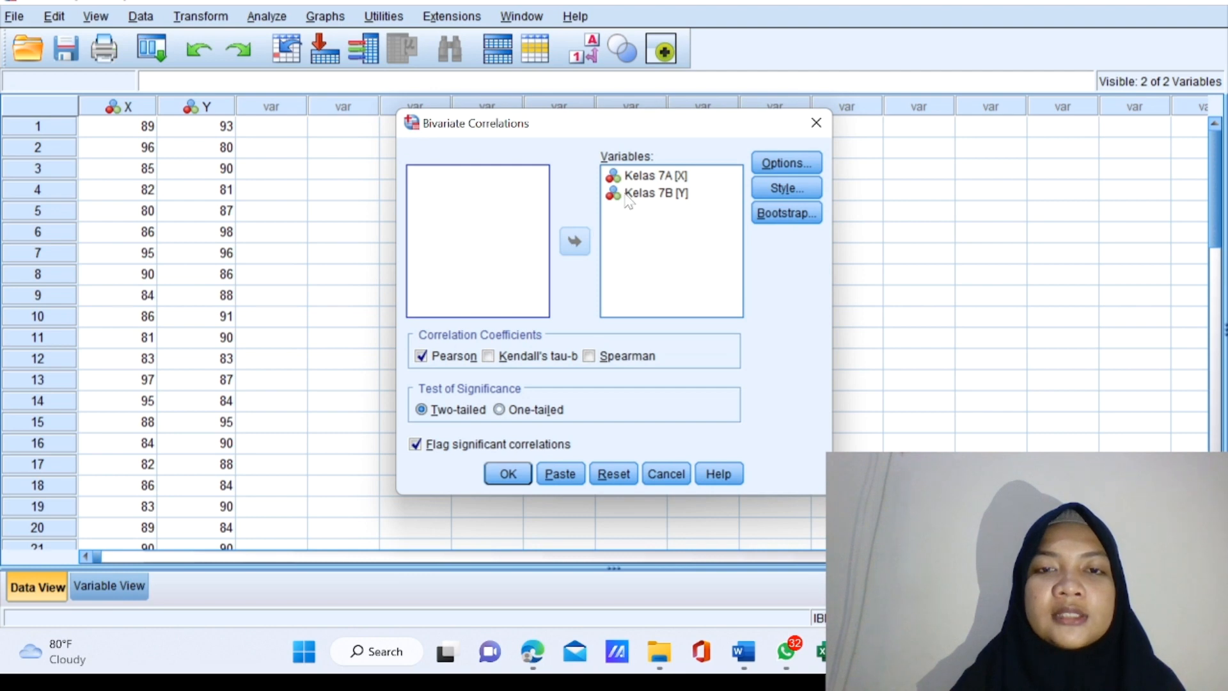
pyautogui.click(508, 473)
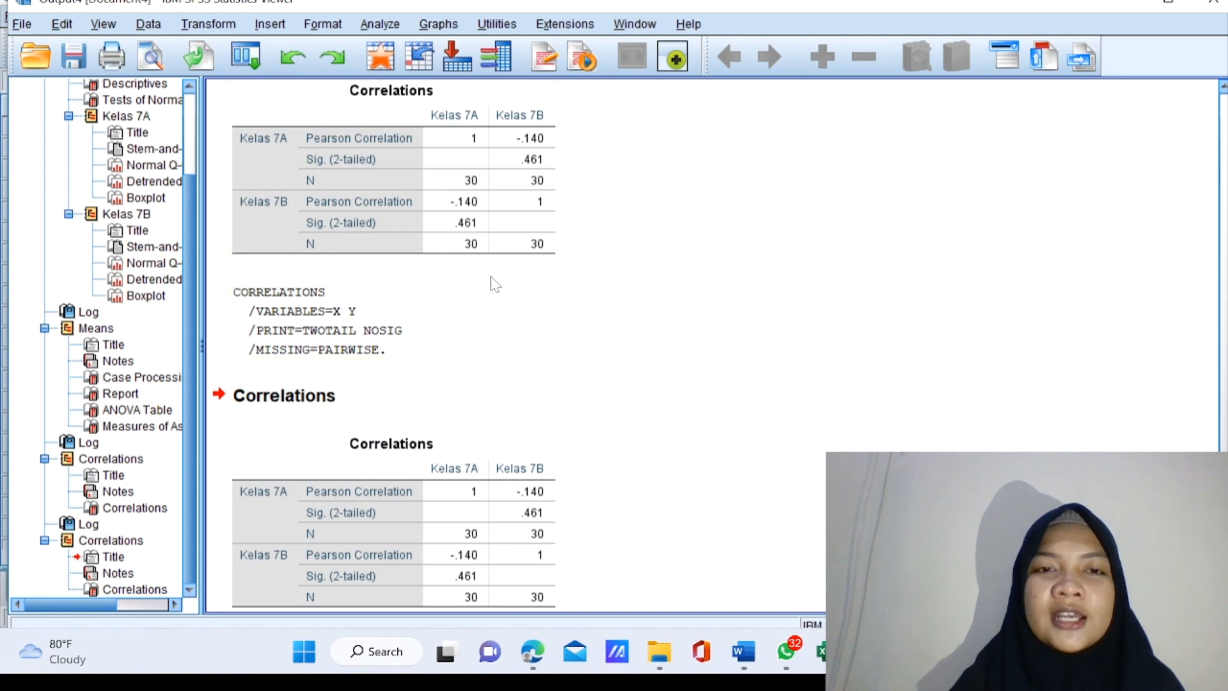
# Examine the Pearson correlation and significance values in the Correlations table for Kelas 7A and Kelas 7B
pyautogui.click(506, 321)
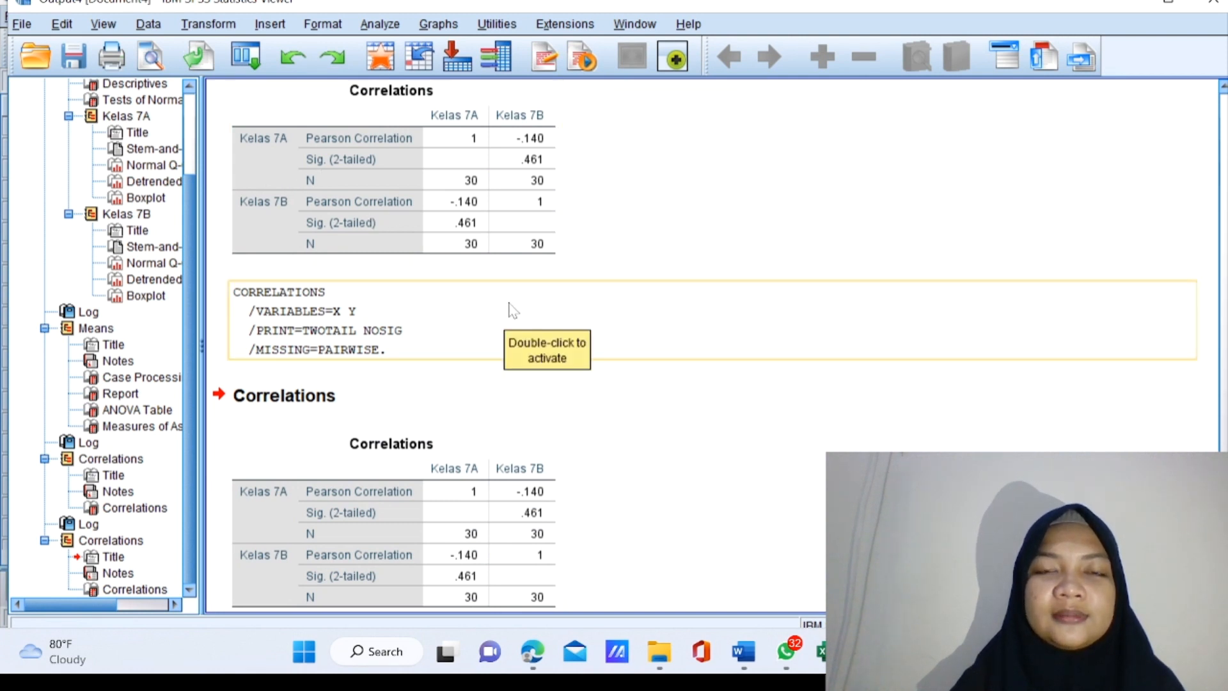
pyautogui.click(562, 210)
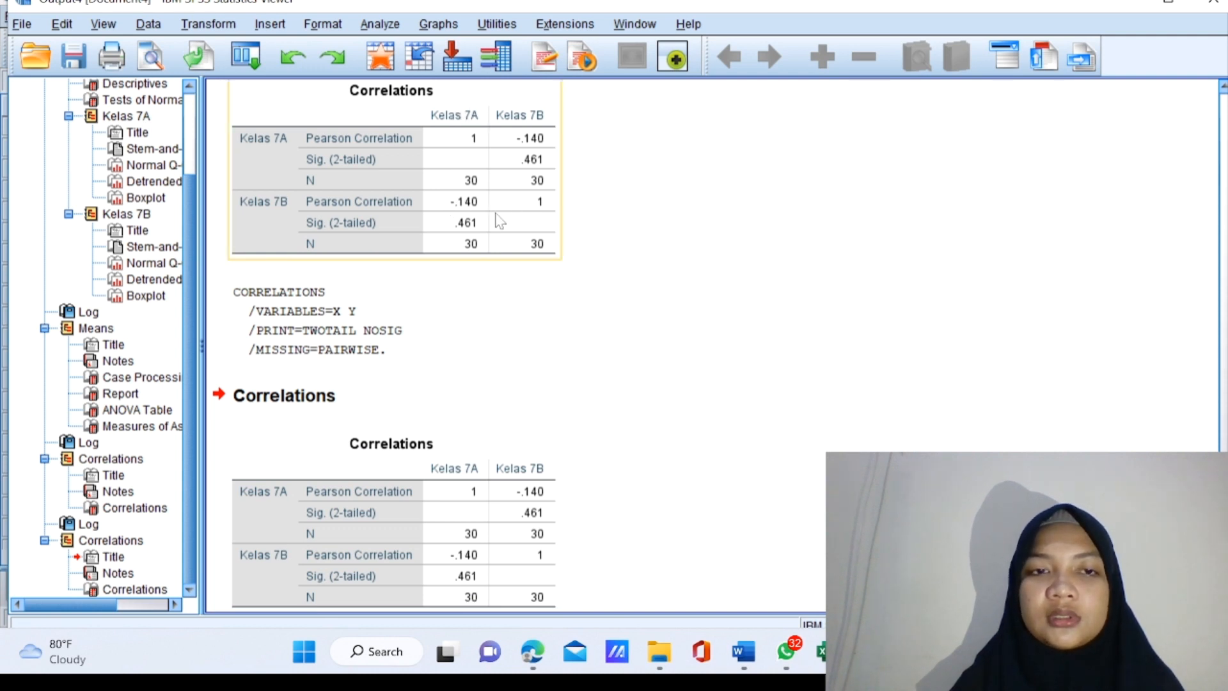
pyautogui.click(383, 301)
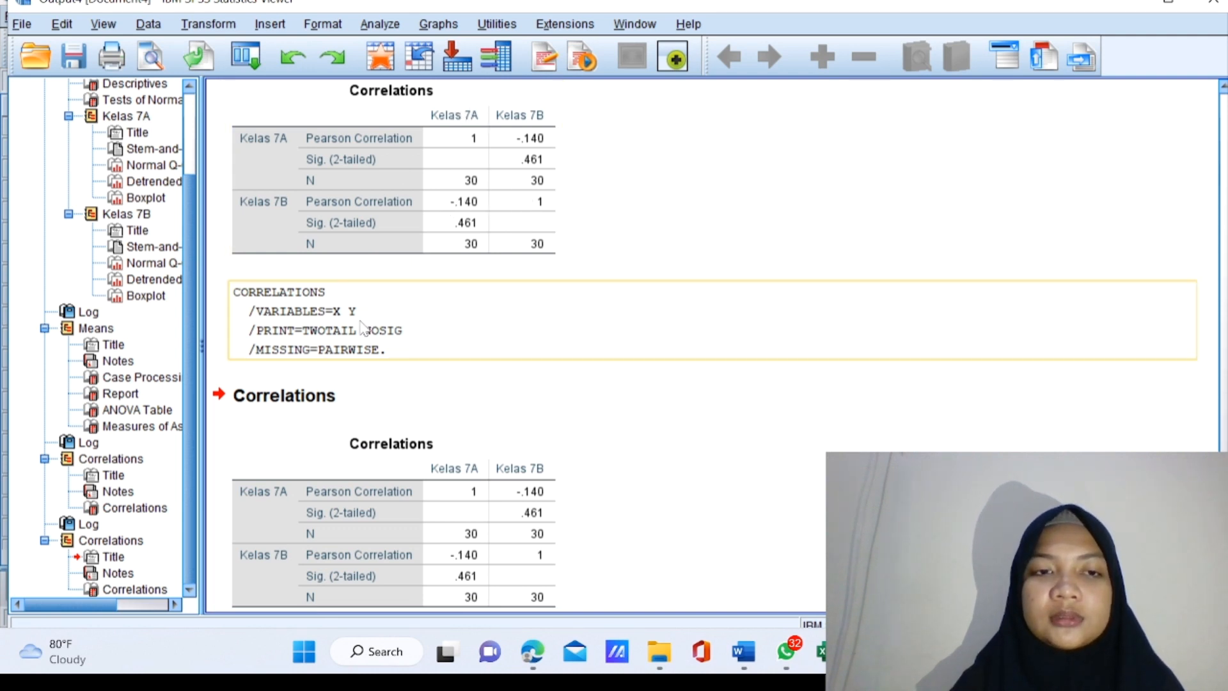
pyautogui.click(493, 185)
pyautogui.click(491, 329)
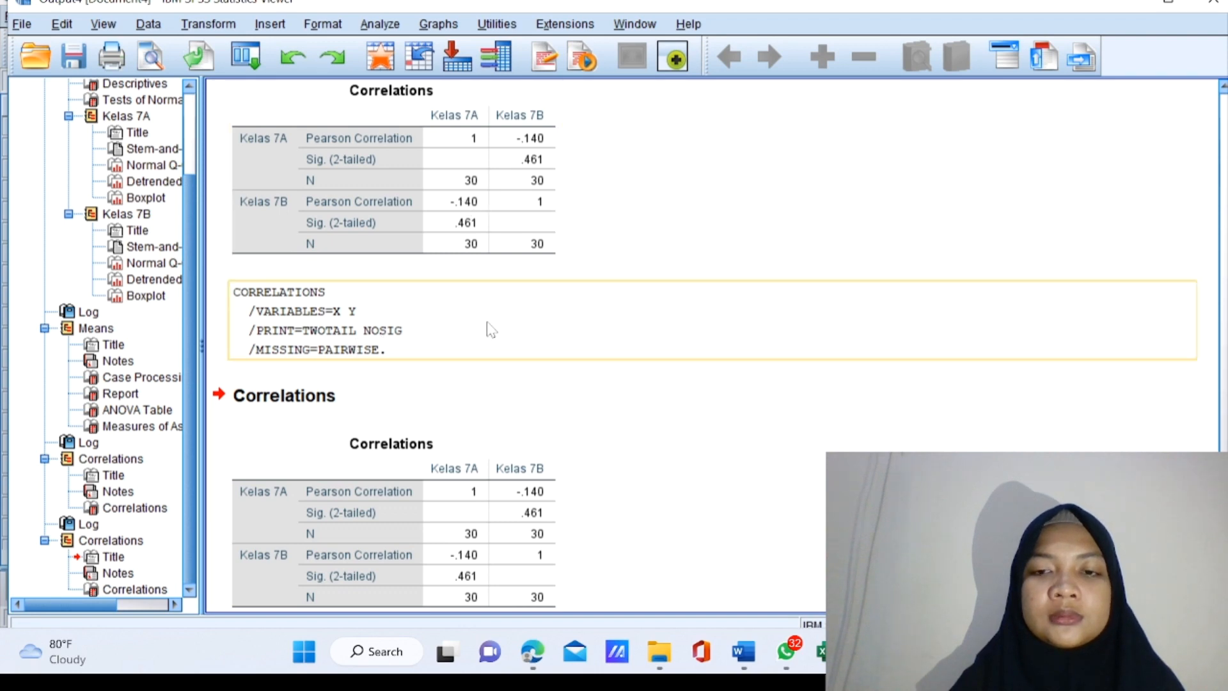
pyautogui.click(607, 392)
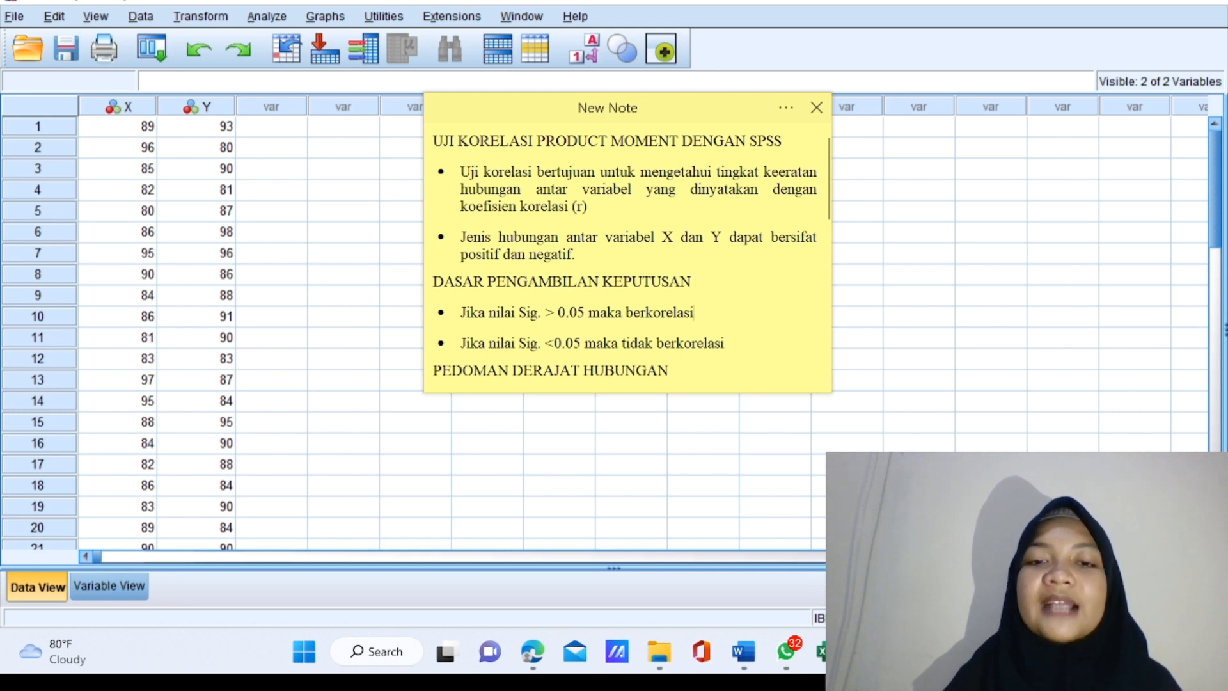
# Read the sticky note's correlation decision rules, Pearson strength guidelines, r-table rule and definitions of negative and positive relationships
pyautogui.scroll(-3, 627, 256)
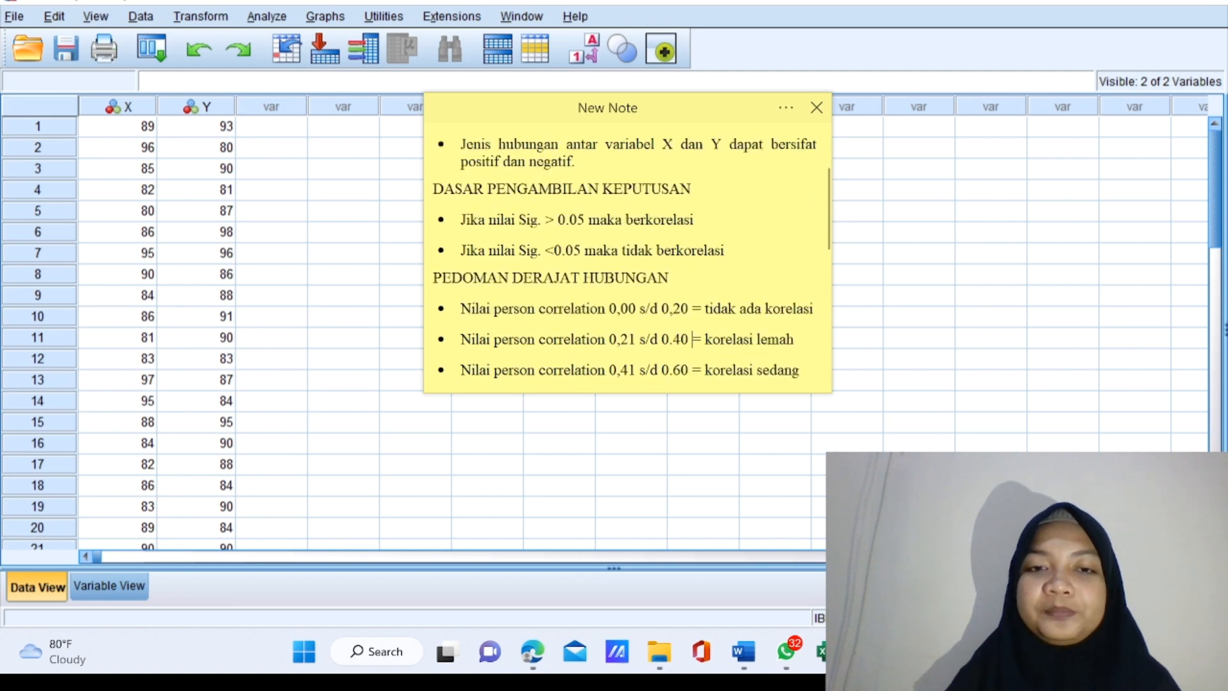
pyautogui.scroll(-3, 627, 256)
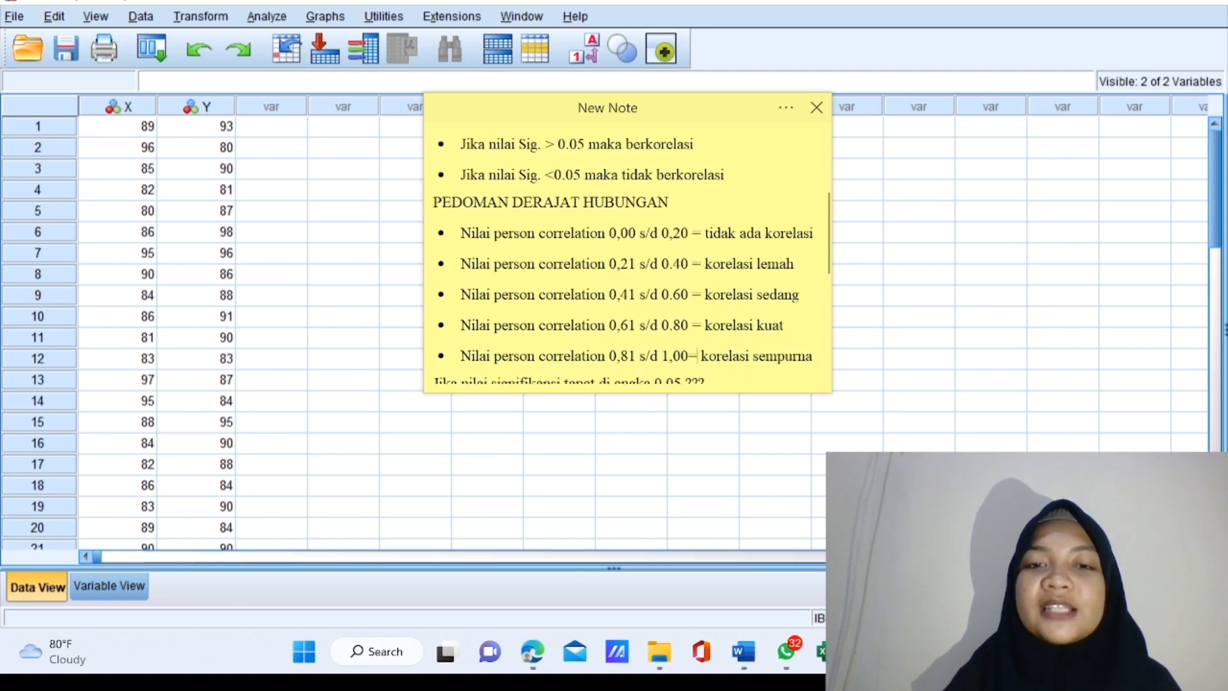
pyautogui.scroll(-1, 691, 353)
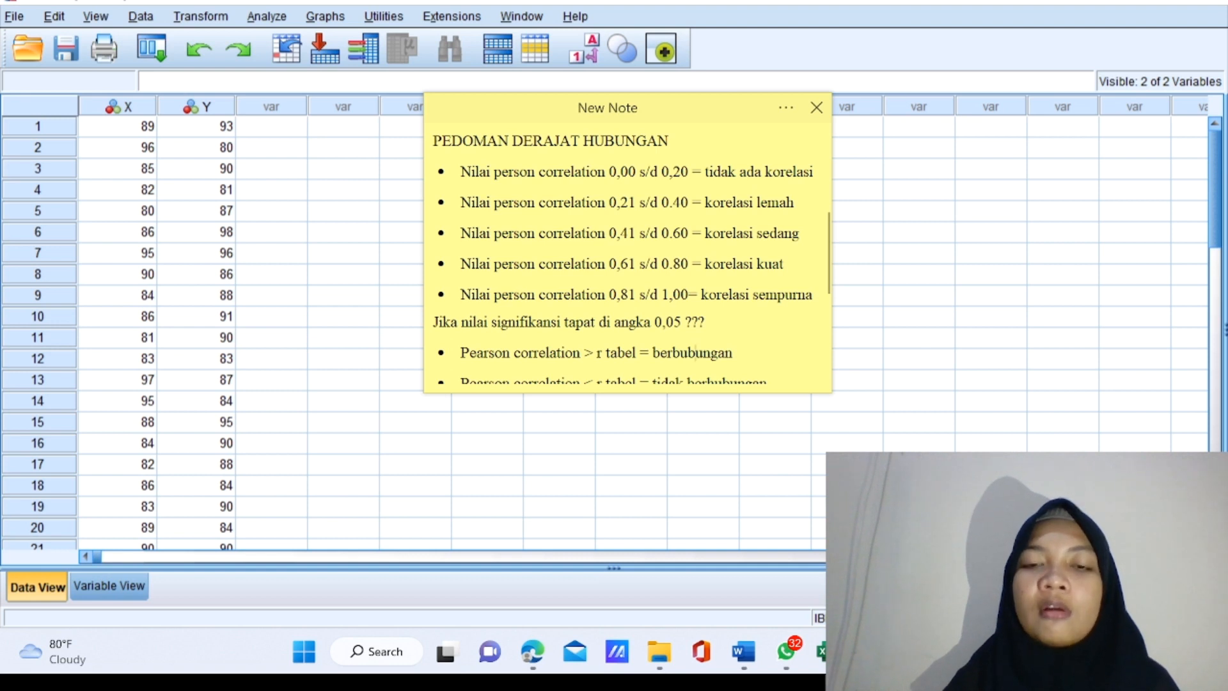
pyautogui.scroll(-3, 696, 353)
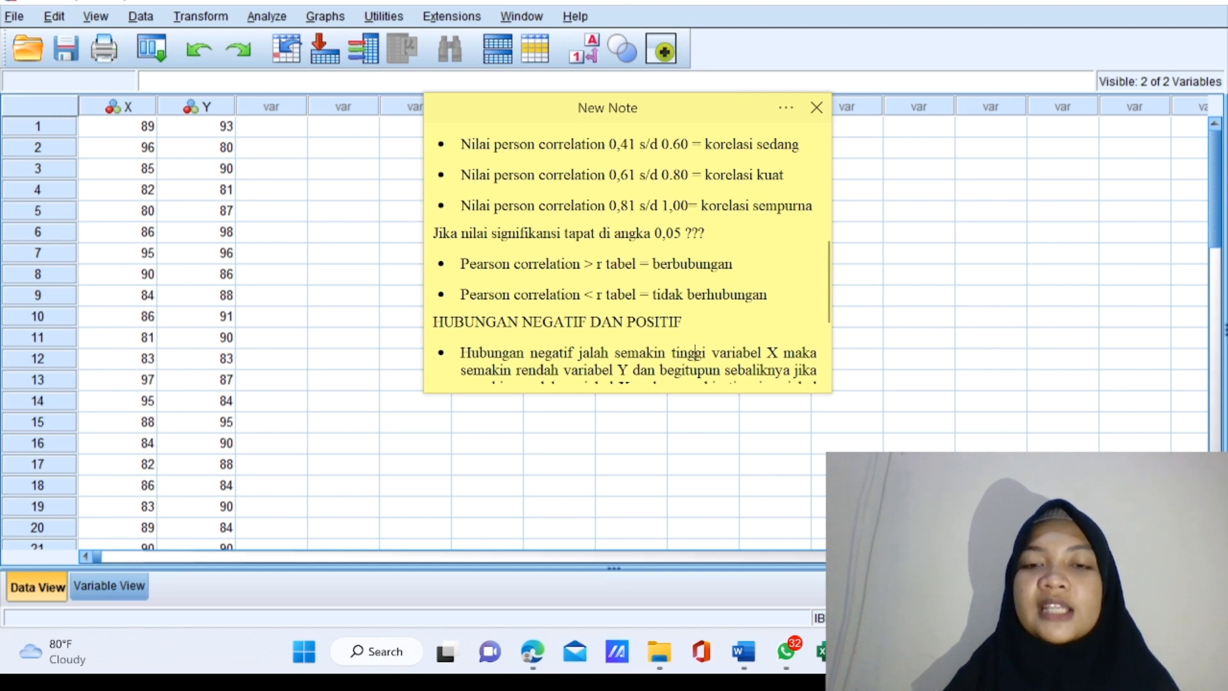
pyautogui.scroll(-3, 695, 353)
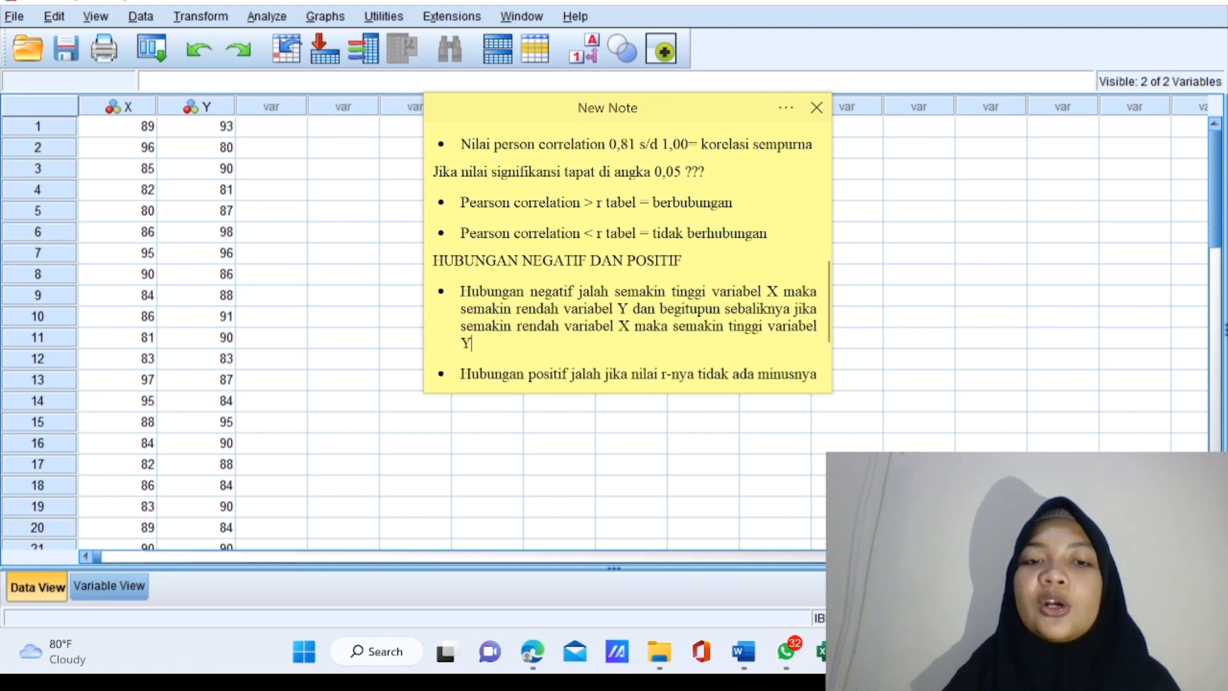
pyautogui.scroll(-2, 695, 362)
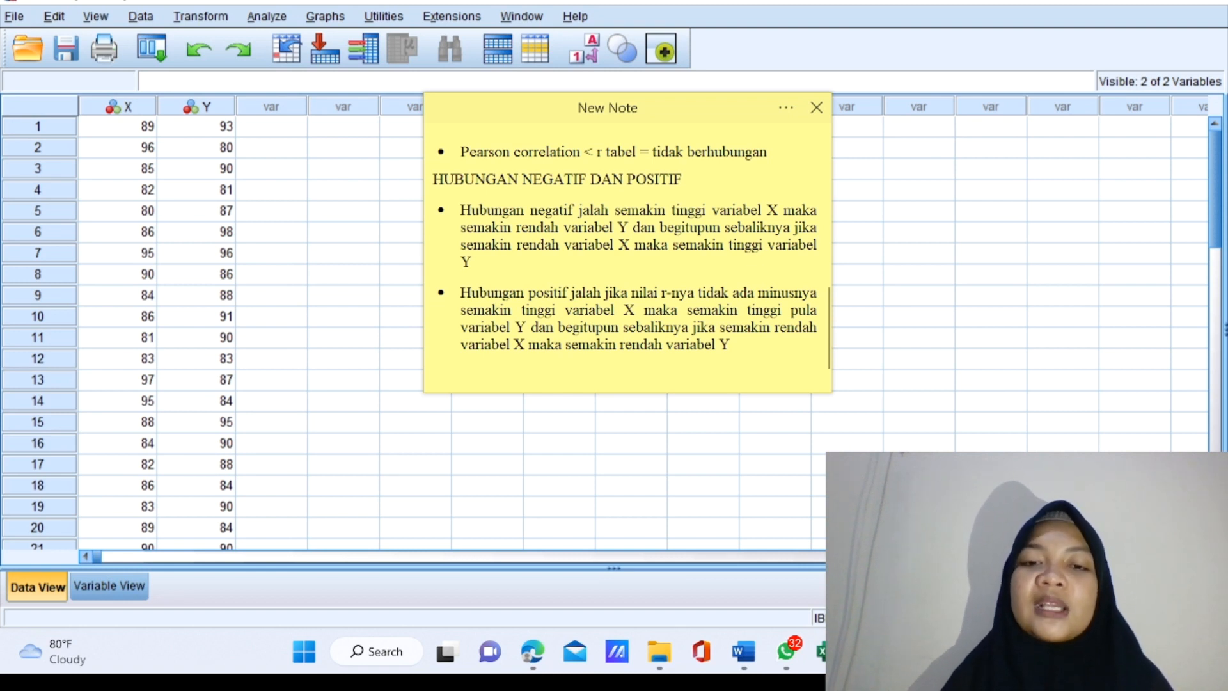
pyautogui.press('Return')
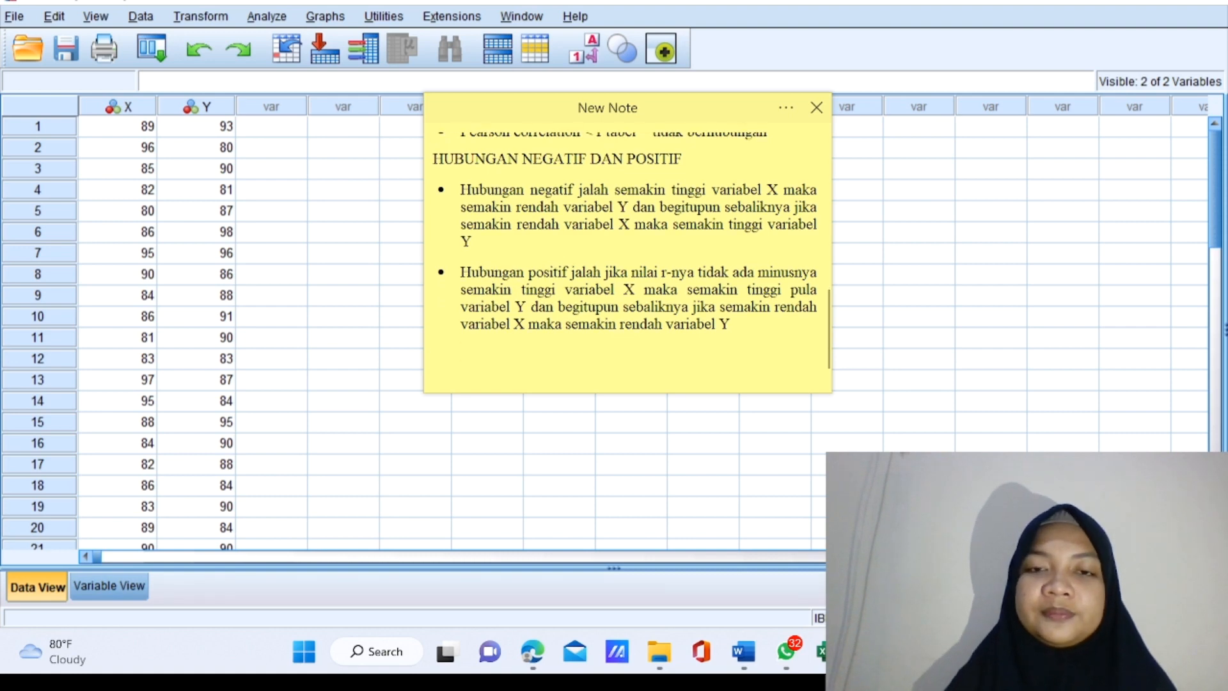
pyautogui.moveTo(912, 652)
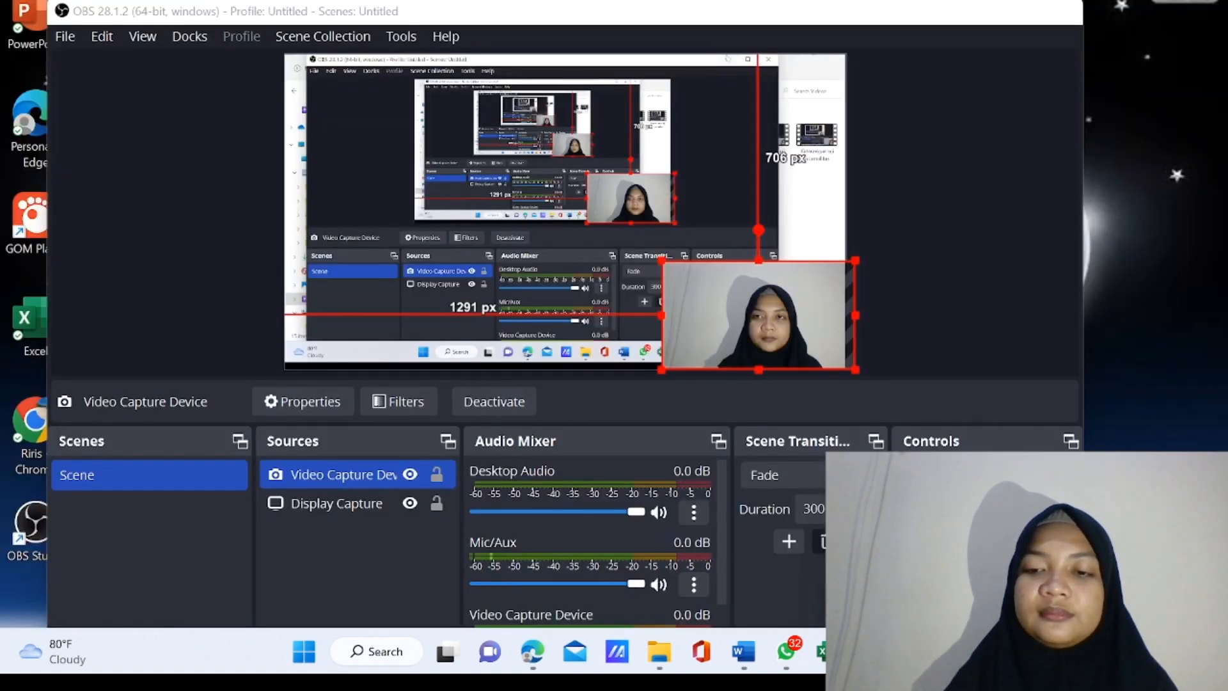
pyautogui.click(913, 559)
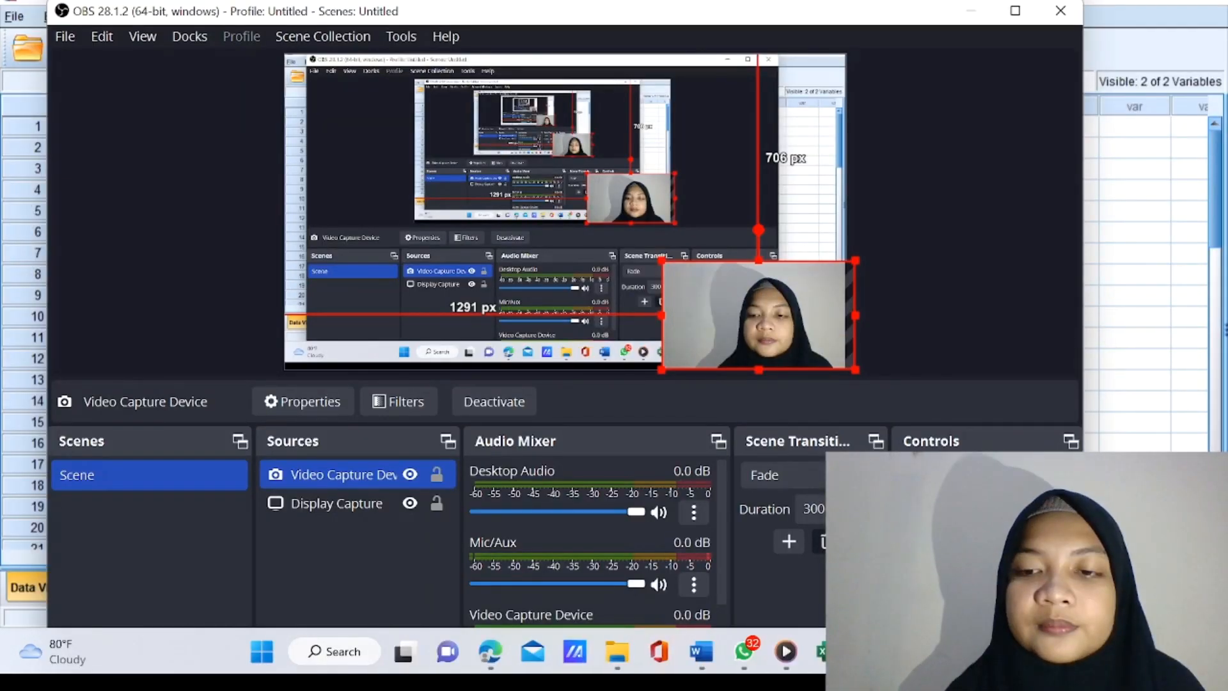
pyautogui.click(971, 11)
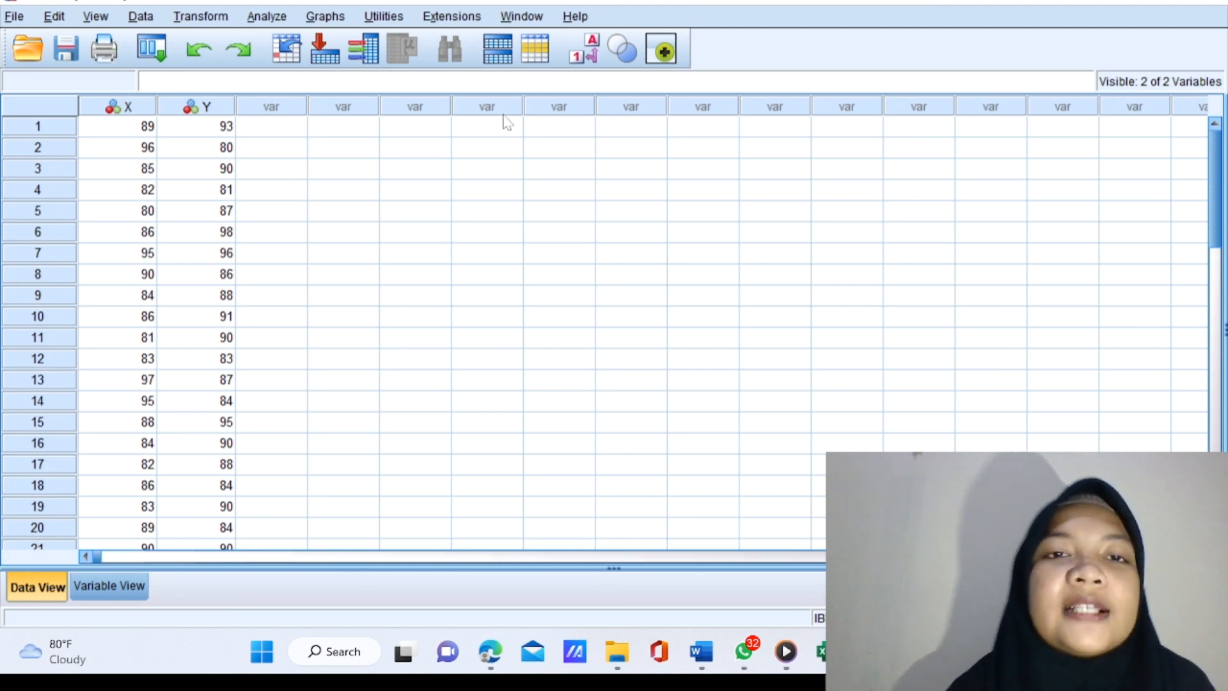
# Set up a bivariate correlation with Kelas 7A and Kelas 7B as the variables
pyautogui.click(267, 17)
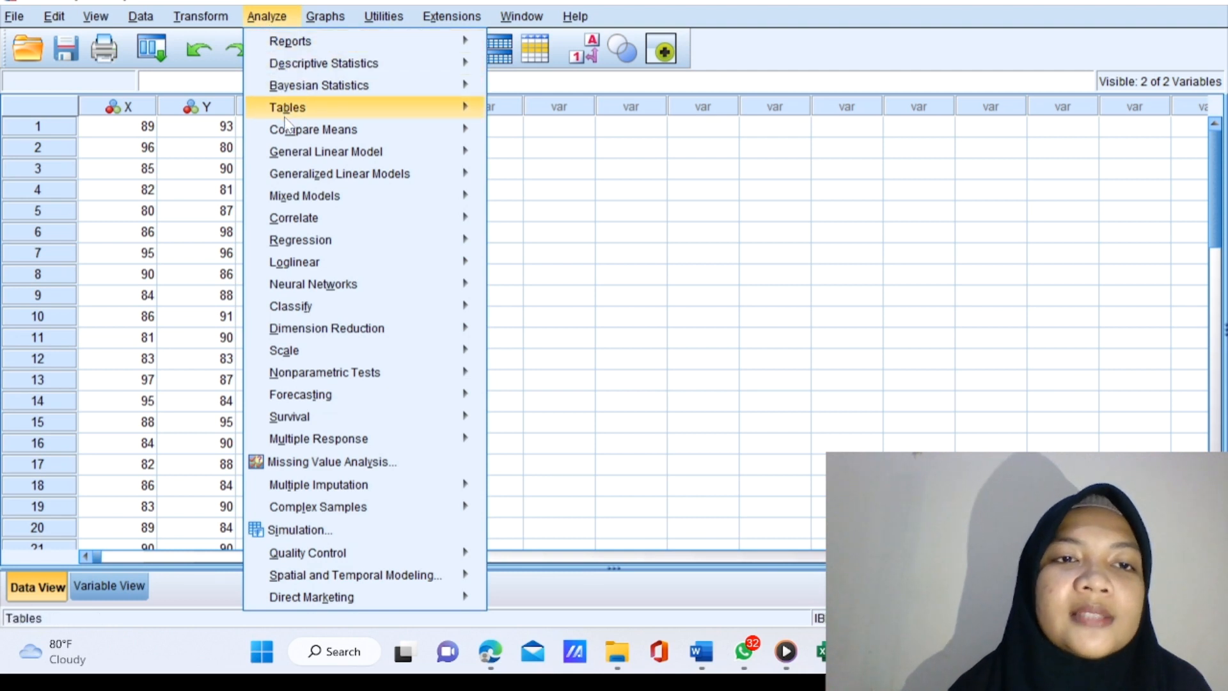
pyautogui.moveTo(296, 224)
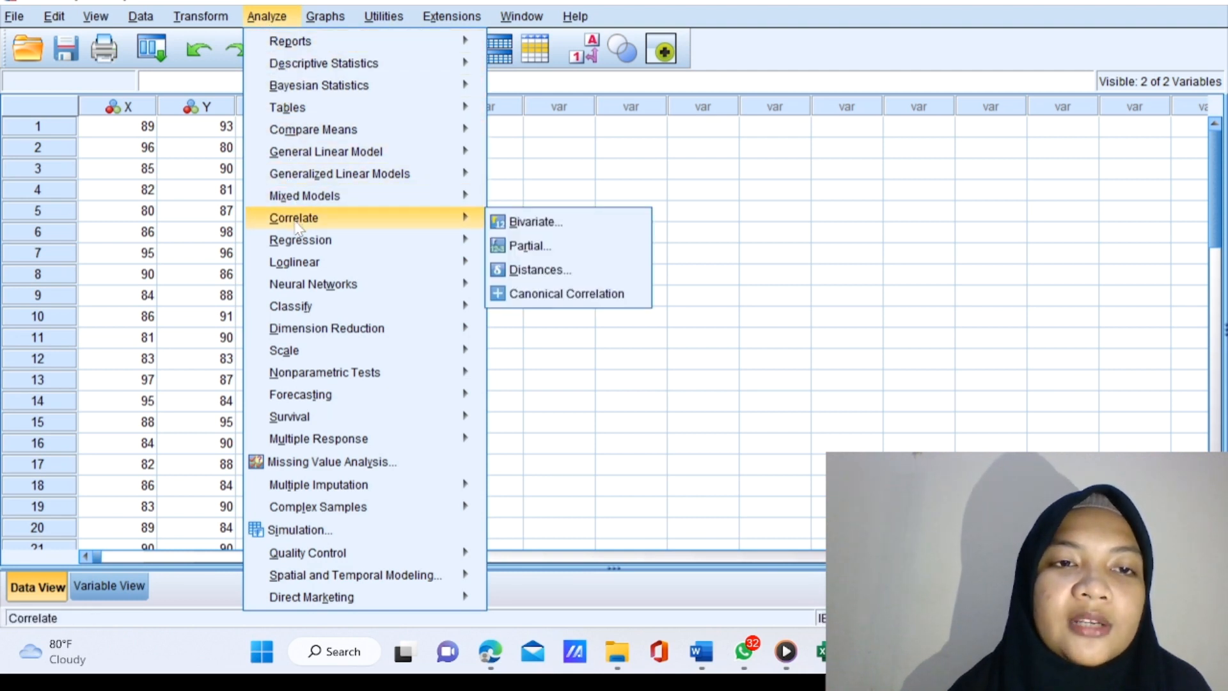
pyautogui.click(516, 228)
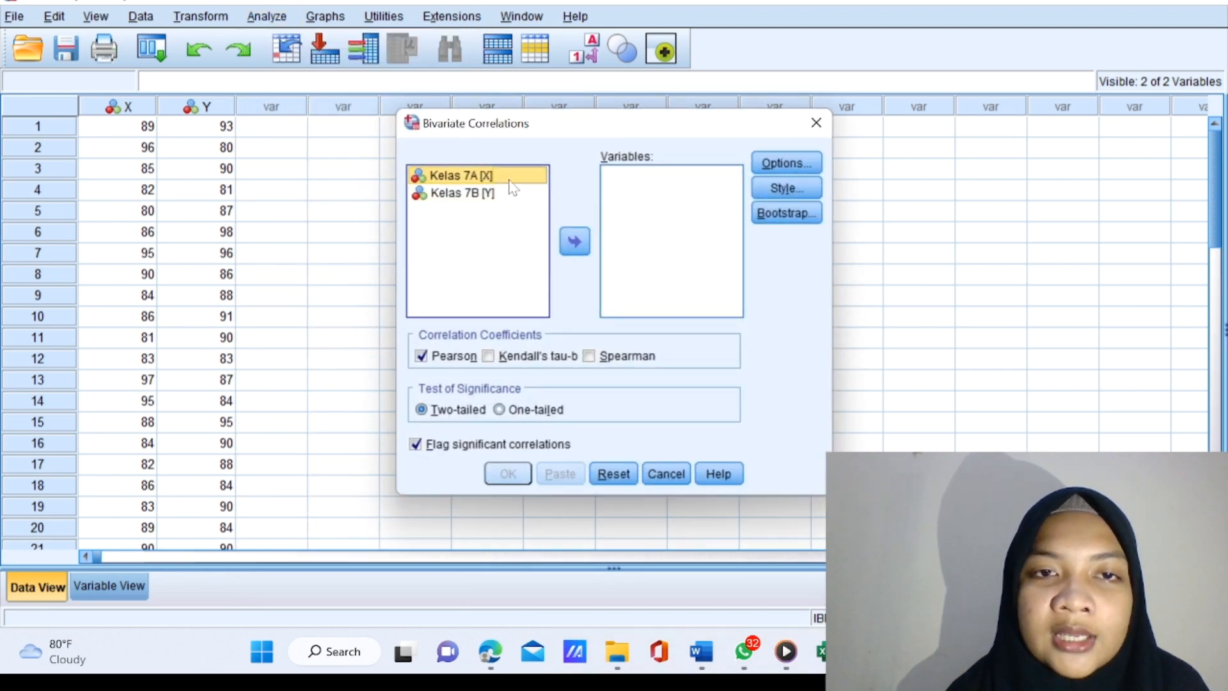
pyautogui.click(574, 242)
pyautogui.click(472, 181)
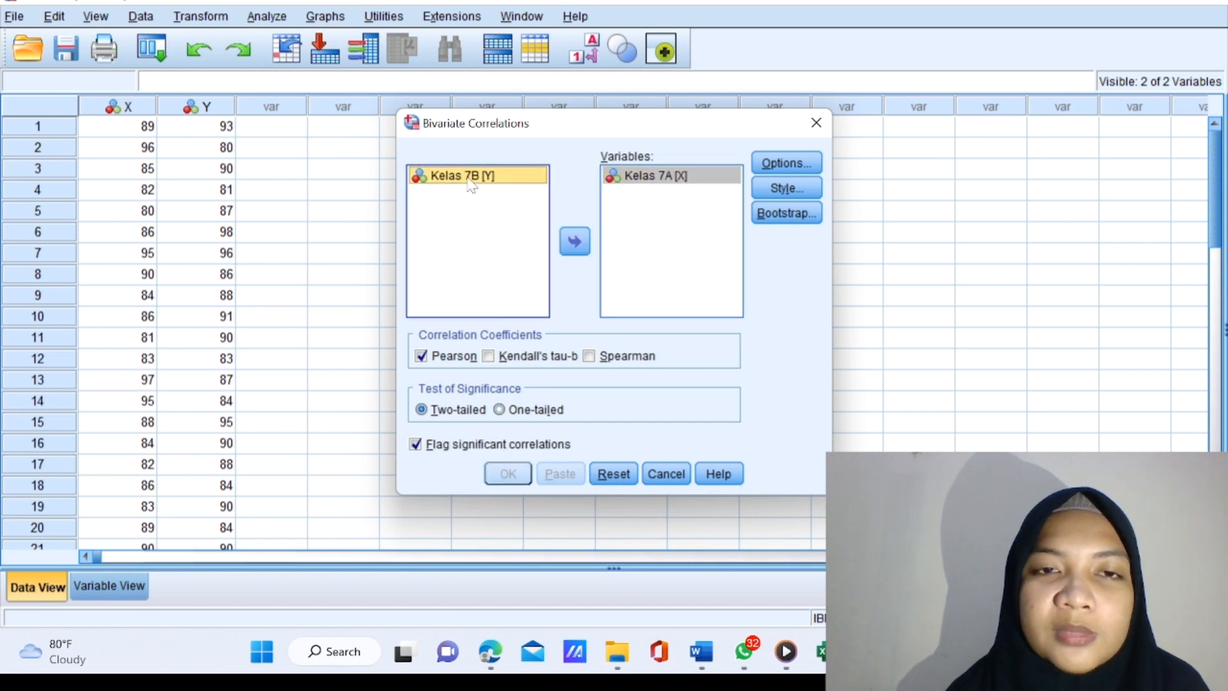
pyautogui.click(568, 246)
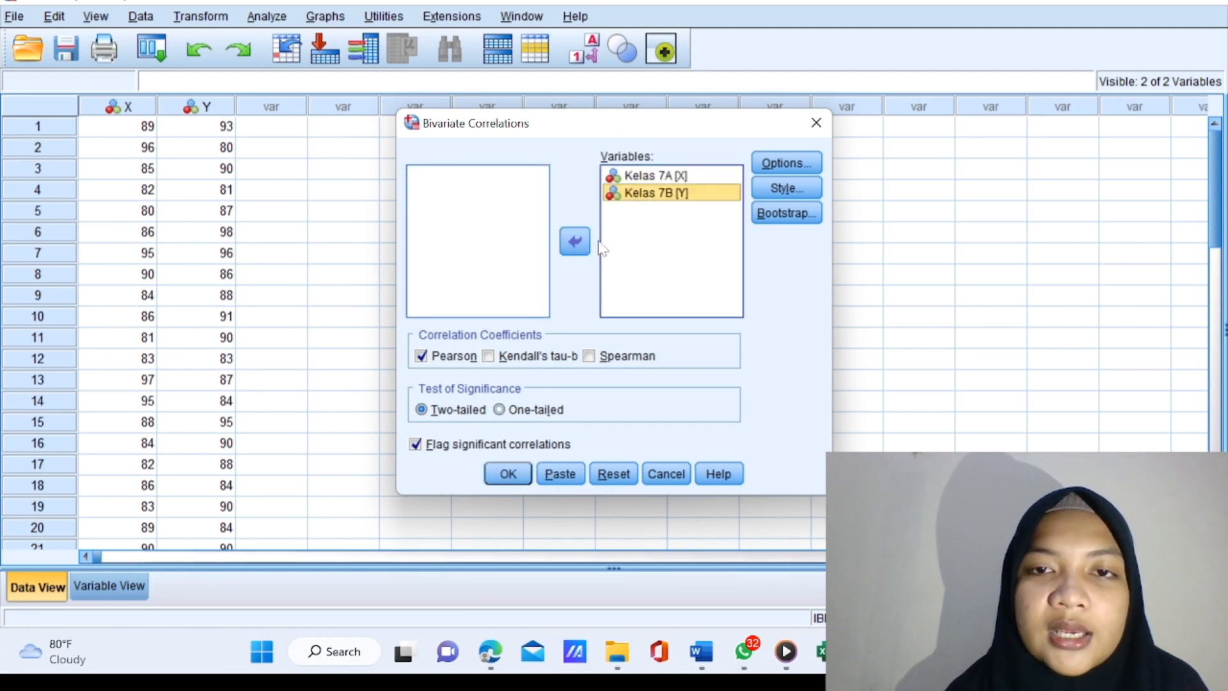
# Accept the options with missing cases excluded pairwise and run the two-tailed Pearson correlation with significant correlations flagged
pyautogui.click(772, 163)
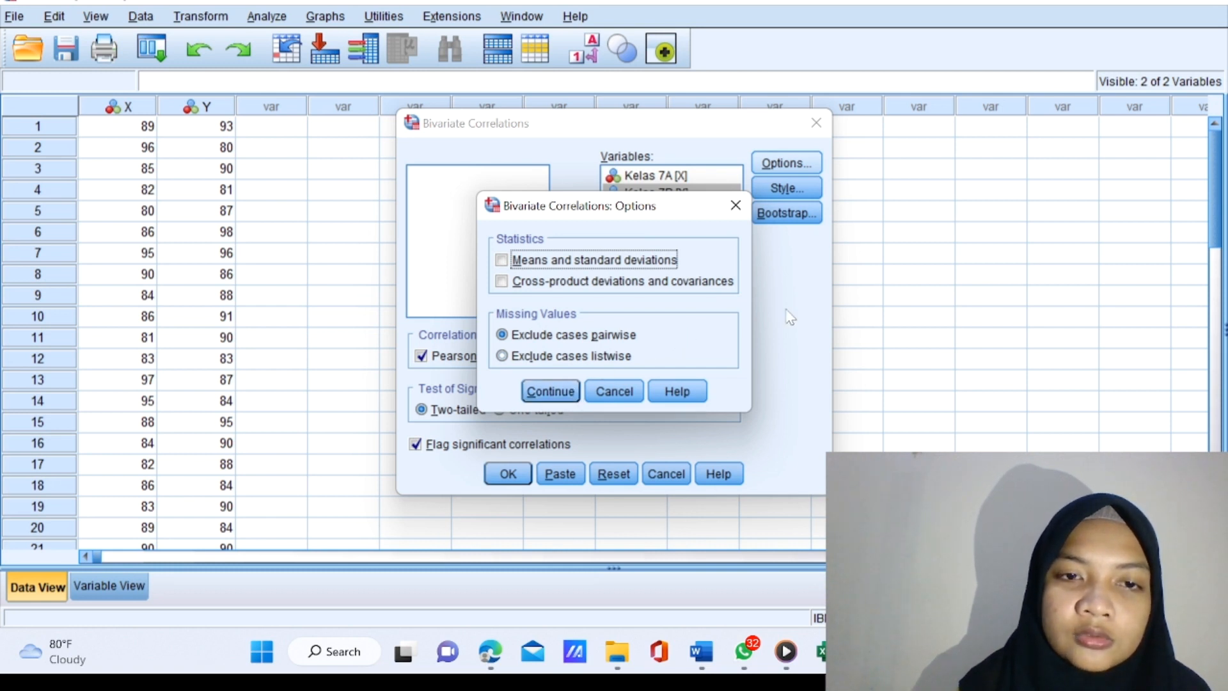
pyautogui.click(569, 394)
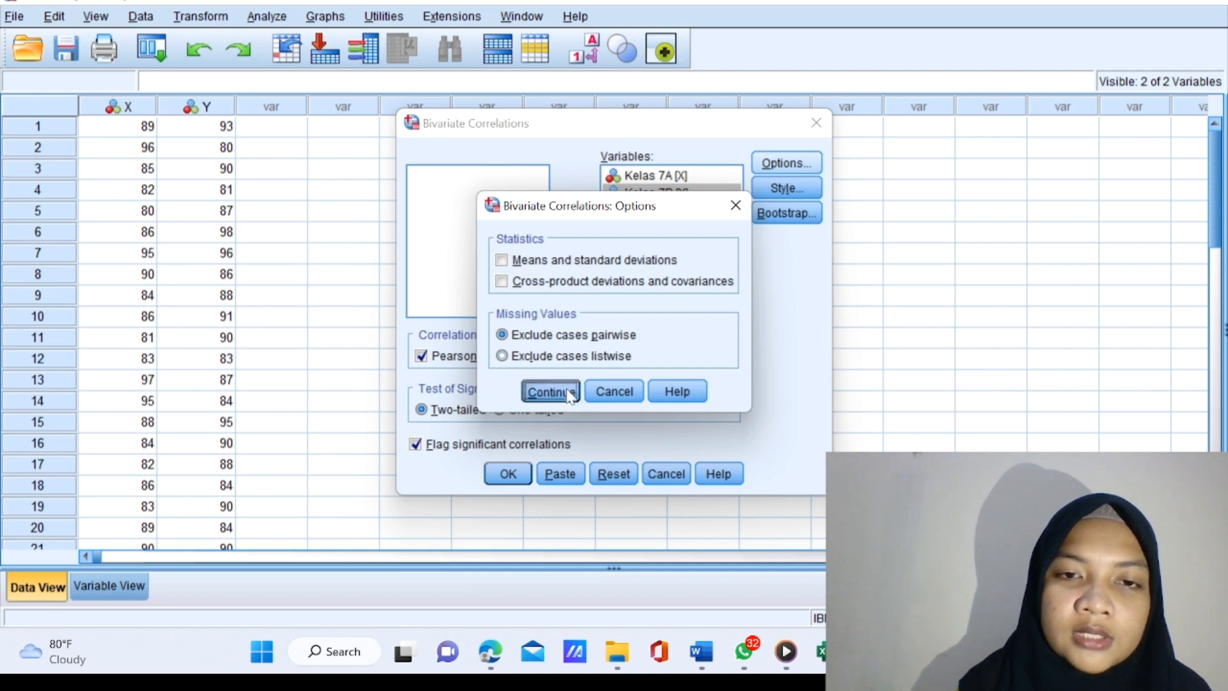
pyautogui.click(508, 474)
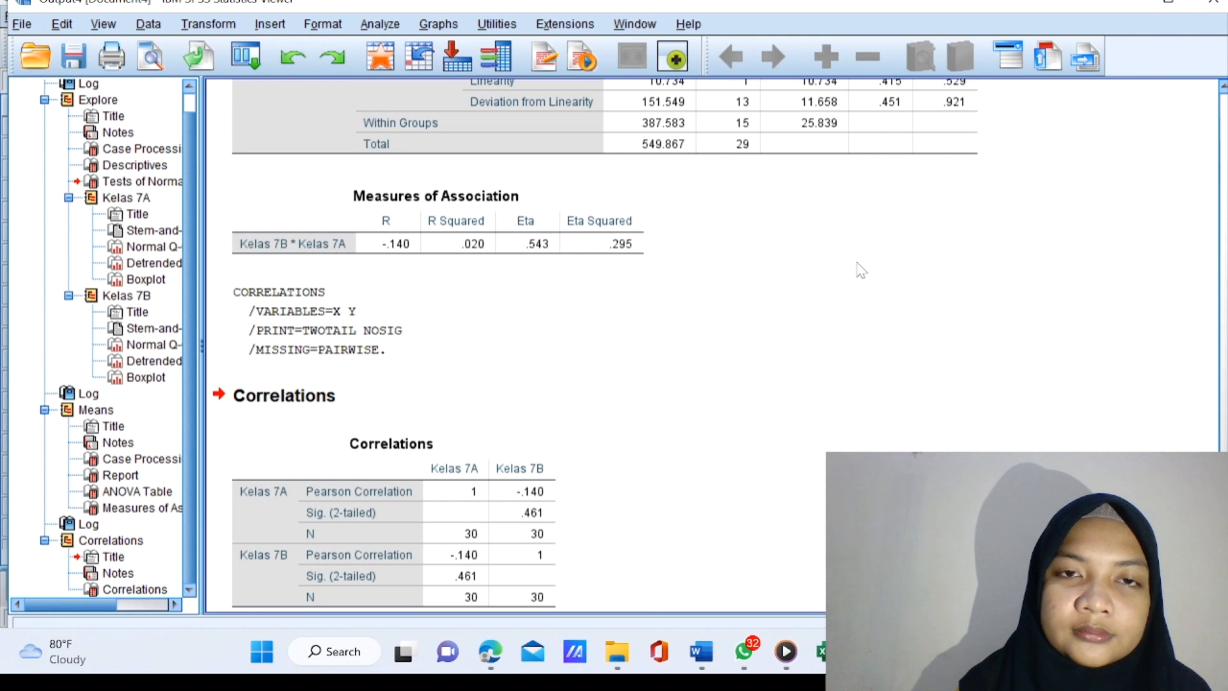
# Review the output from the ANOVA table through Measures of Association to the Correlations table
pyautogui.click(954, 137)
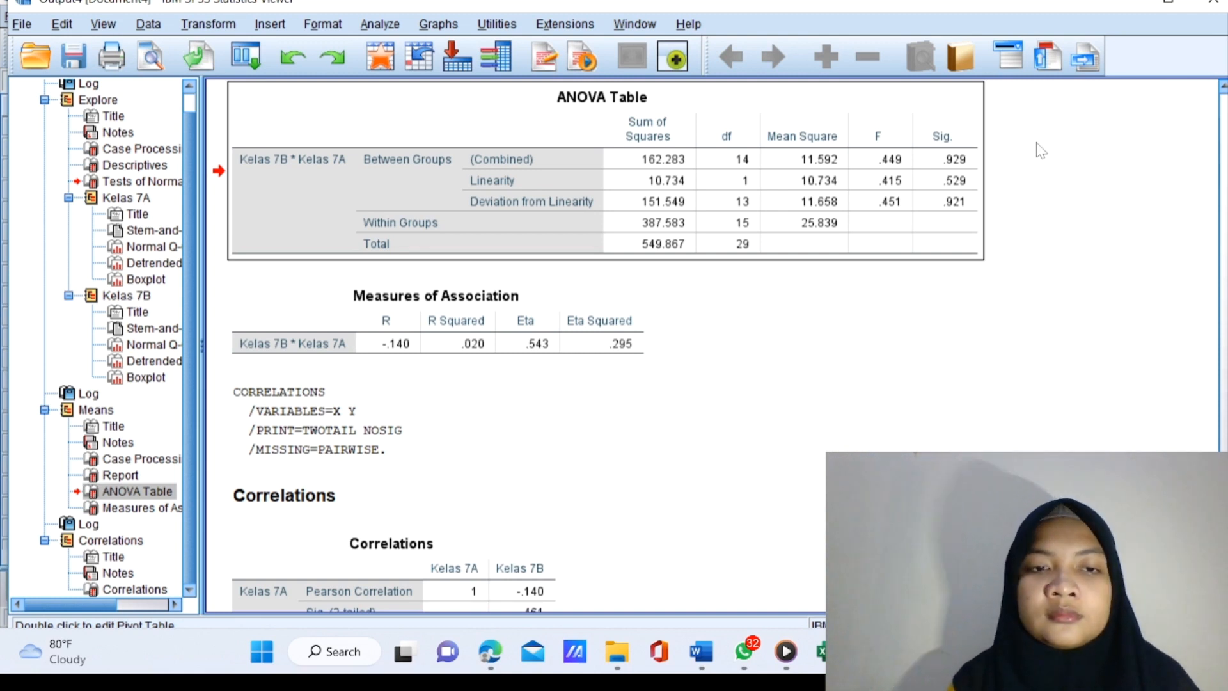
pyautogui.press('Down')
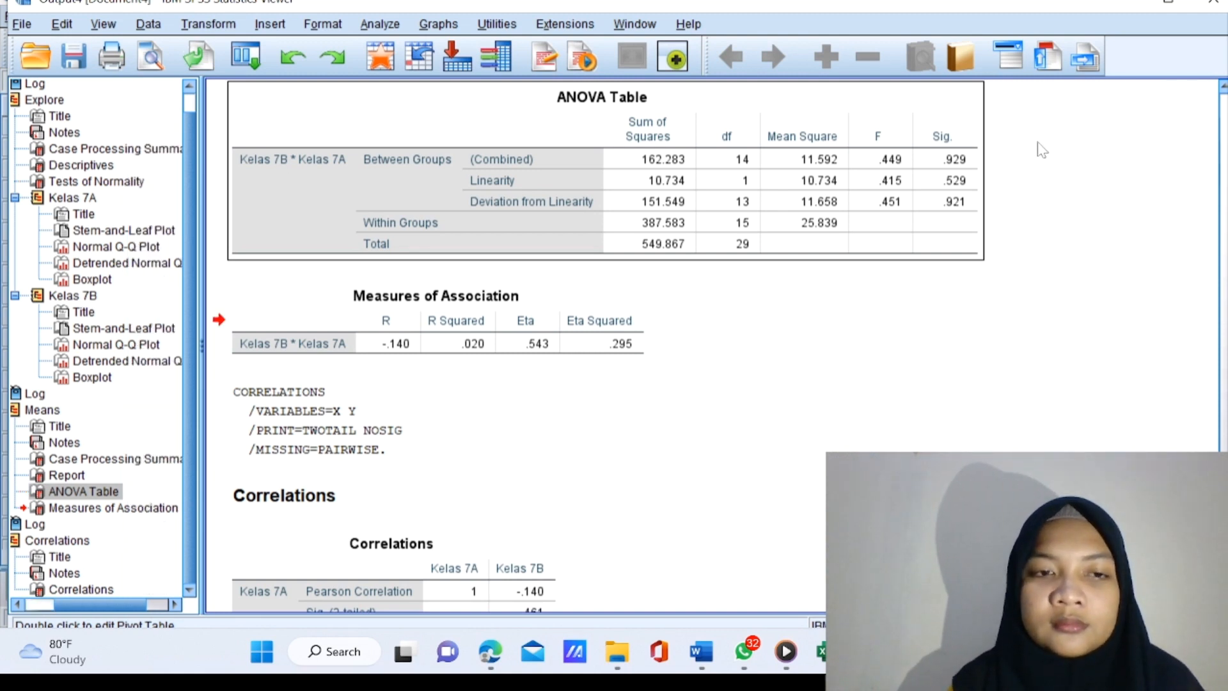
pyautogui.press('Down')
pyautogui.press('Down')
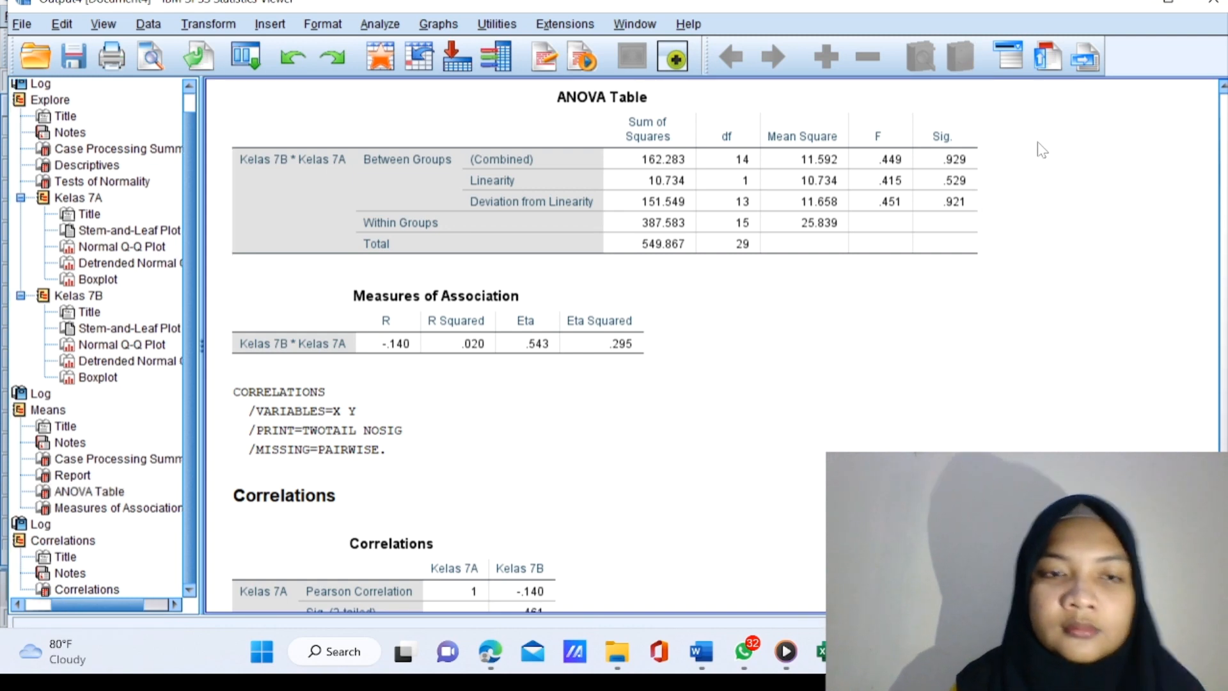